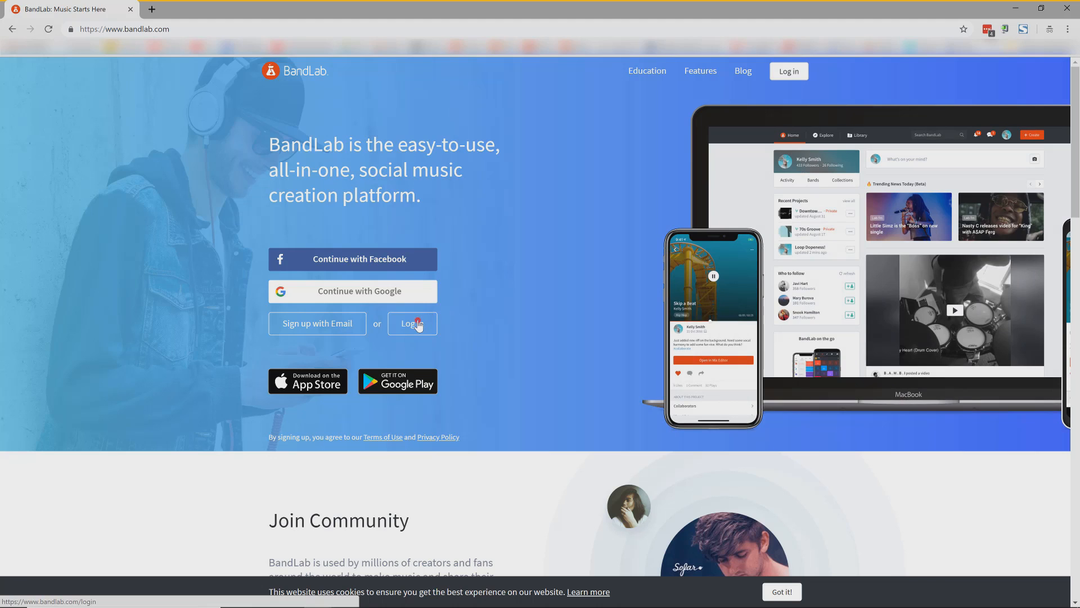
Step: Log in to BandLab and create a new music project in the Mix Editor
{"action": "left_click", "coordinate": [418, 322]}
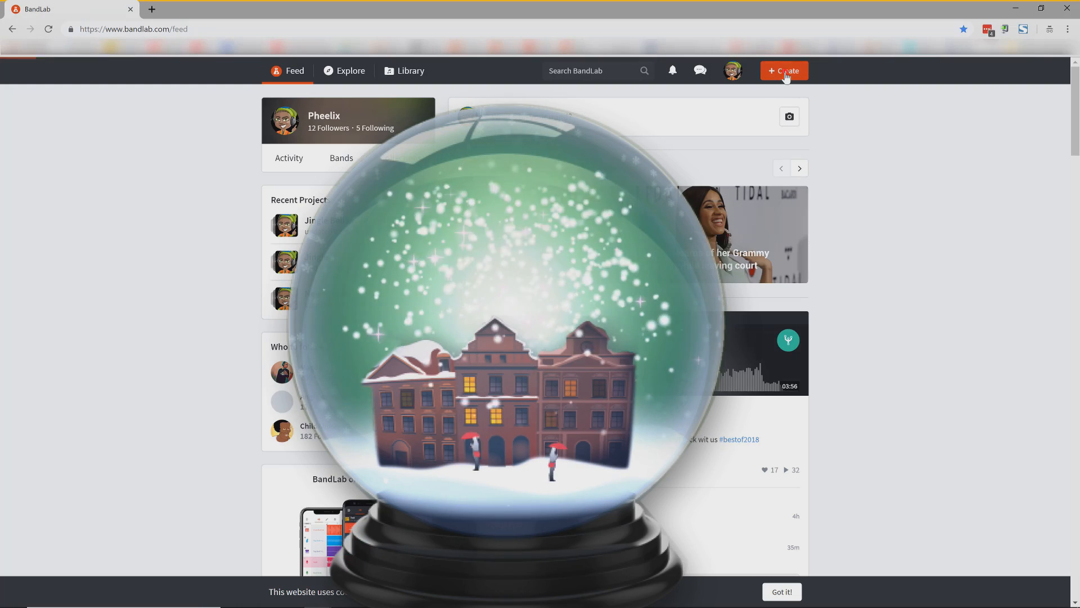
{"action": "left_click", "coordinate": [786, 73]}
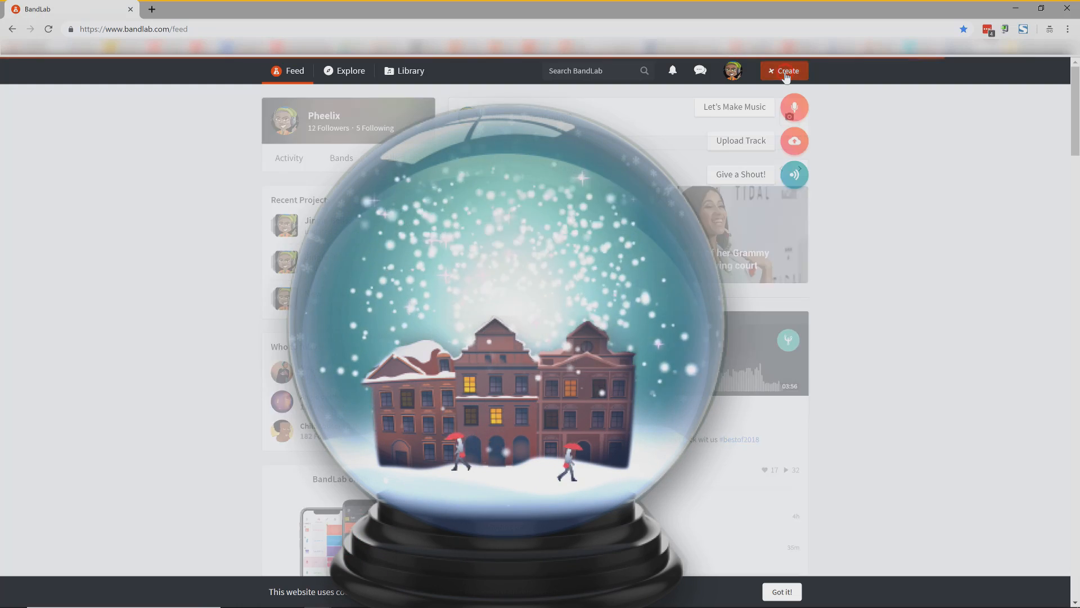
{"action": "left_click", "coordinate": [743, 108]}
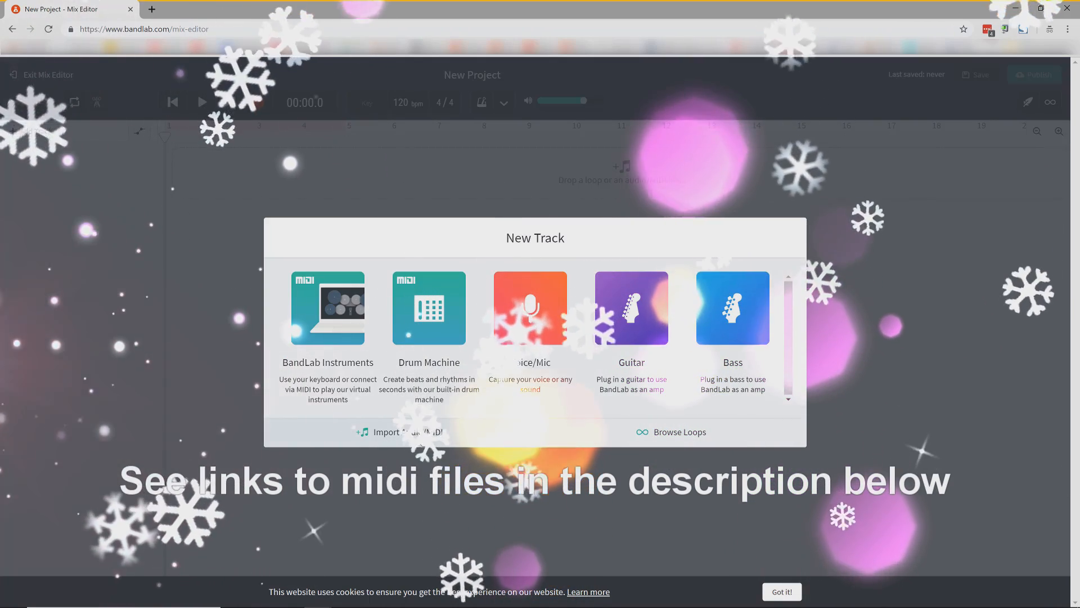
Step: Search the web for "jingle bells midi file" in a new browser tab
{"action": "left_click", "coordinate": [152, 9]}
{"action": "type", "text": "ji"}
{"action": "type", "text": "ng"}
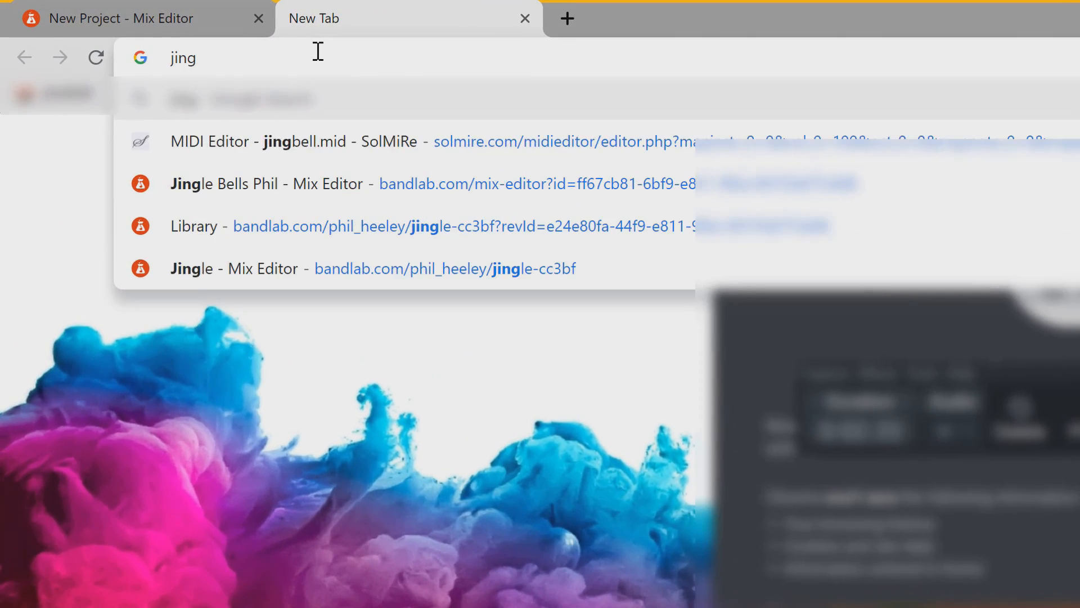
{"action": "type", "text": "le bells "}
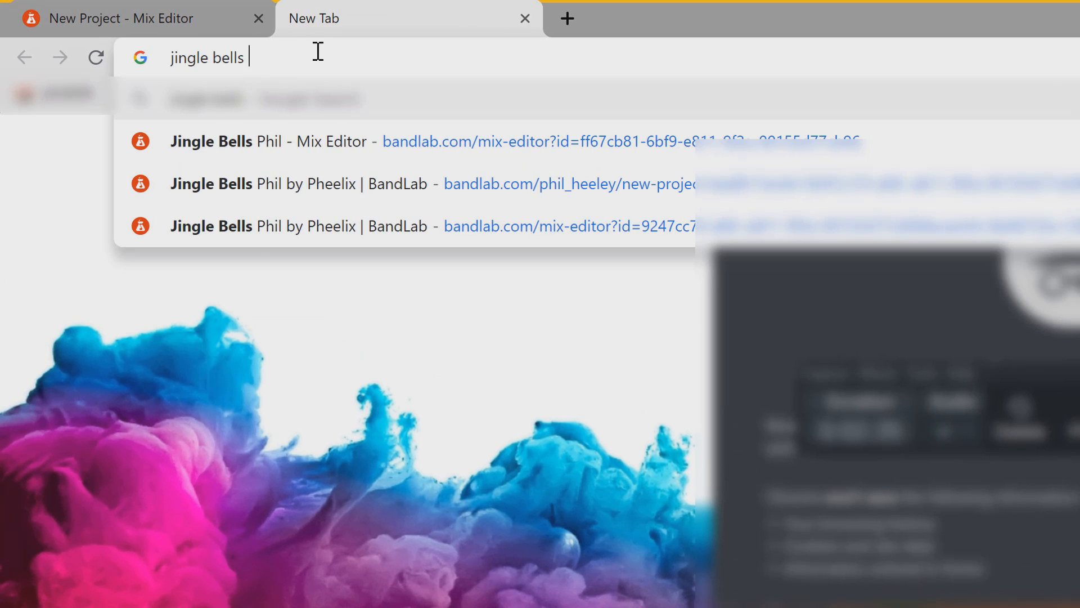
{"action": "type", "text": "midi file"}
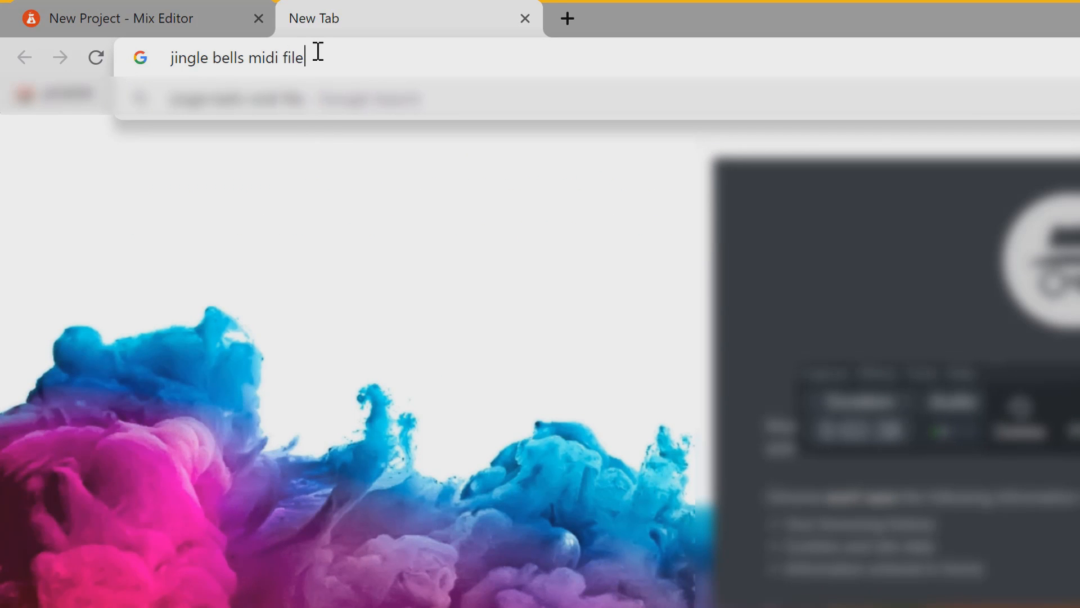
{"action": "key", "text": "Return"}
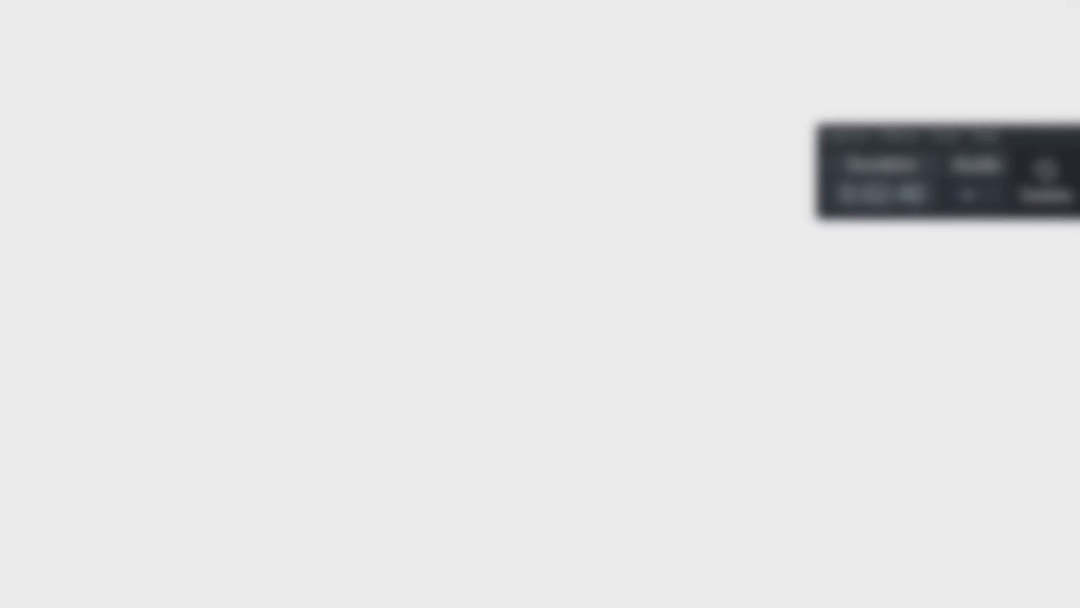
Step: Open the Midi File Collection by Prairie Frontier from the results and download its 19KB Jingle Bells file
{"action": "scroll", "coordinate": [343, 236], "scroll_direction": "down", "scroll_amount": 3}
{"action": "scroll", "coordinate": [343, 236], "scroll_direction": "down", "scroll_amount": 5}
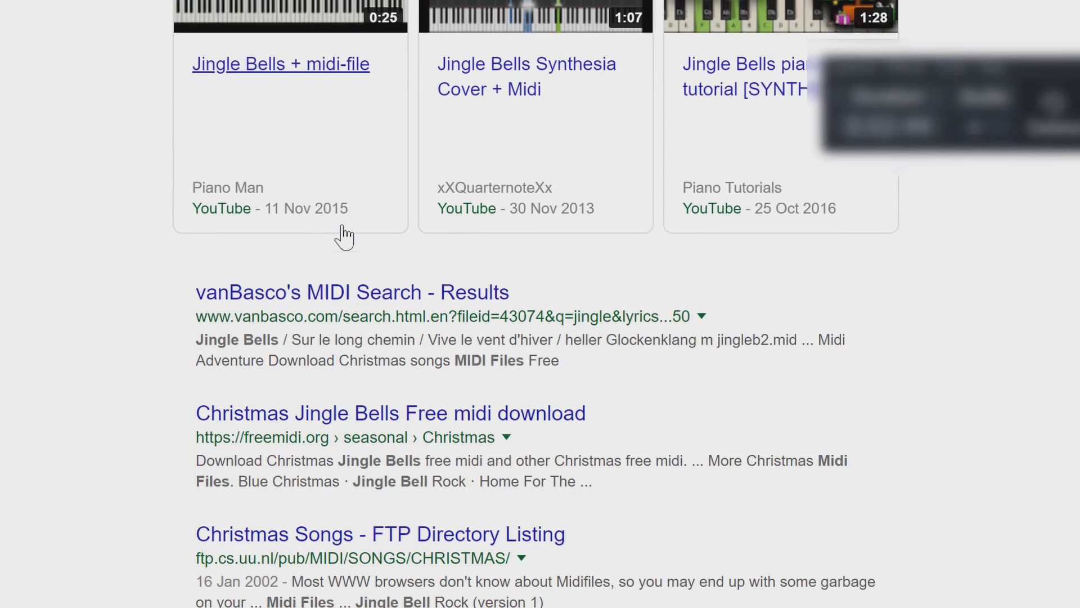
{"action": "scroll", "coordinate": [343, 235], "scroll_direction": "down", "scroll_amount": 4}
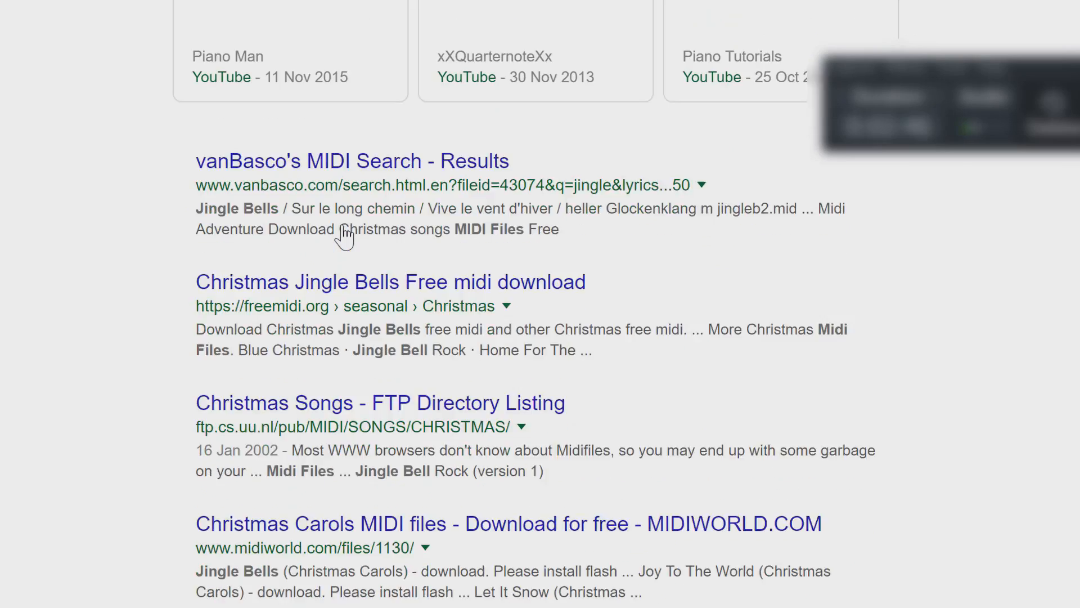
{"action": "scroll", "coordinate": [343, 152], "scroll_direction": "down", "scroll_amount": 3}
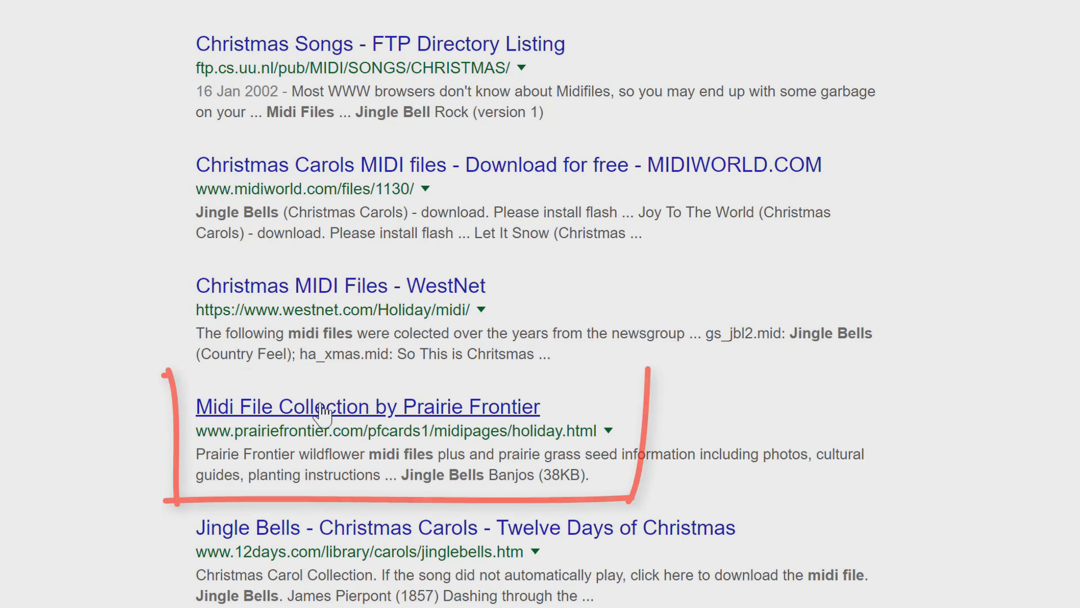
{"action": "left_click", "coordinate": [372, 408]}
{"action": "scroll", "coordinate": [442, 301], "scroll_direction": "down", "scroll_amount": 1}
{"action": "scroll", "coordinate": [518, 320], "scroll_direction": "down", "scroll_amount": 9}
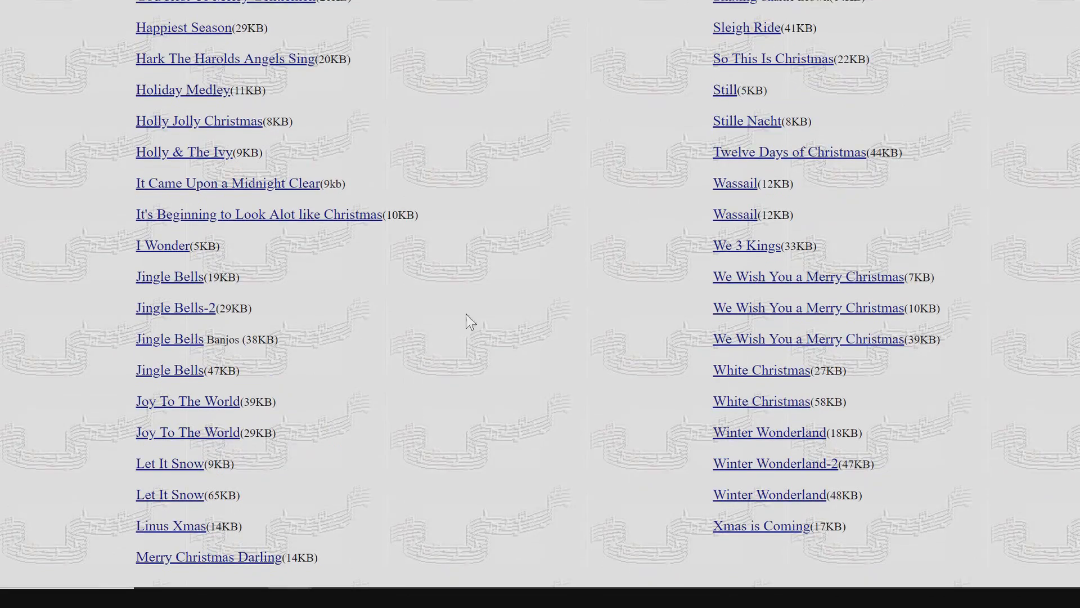
{"action": "left_click", "coordinate": [175, 279]}
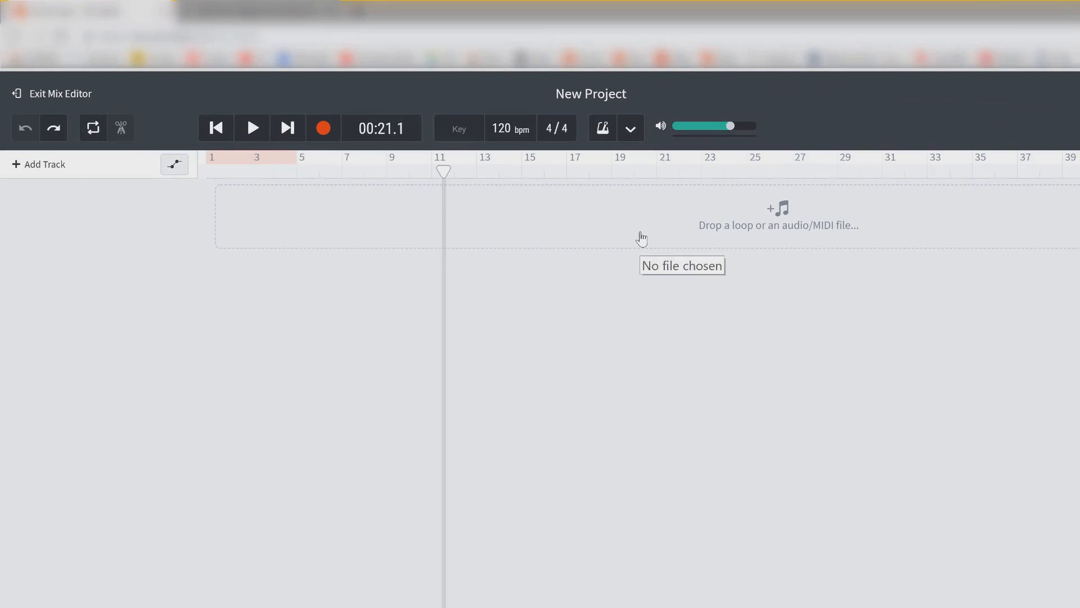
Step: Import the downloaded Jingle Bells MIDI file into the empty BandLab project
{"action": "left_click", "coordinate": [641, 233]}
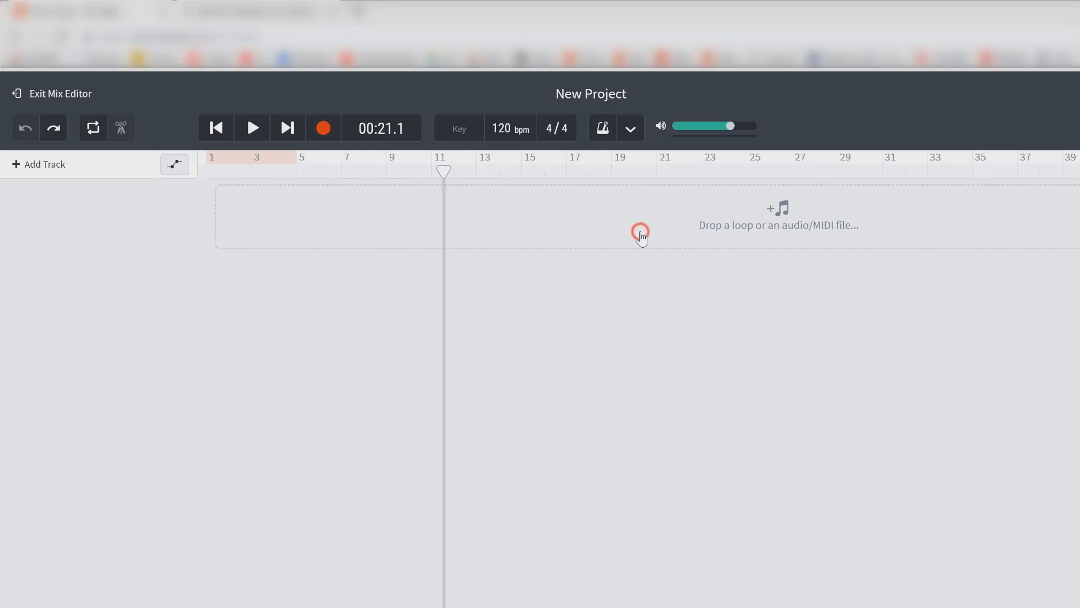
{"action": "key", "text": "j"}
{"action": "double_click", "coordinate": [308, 228]}
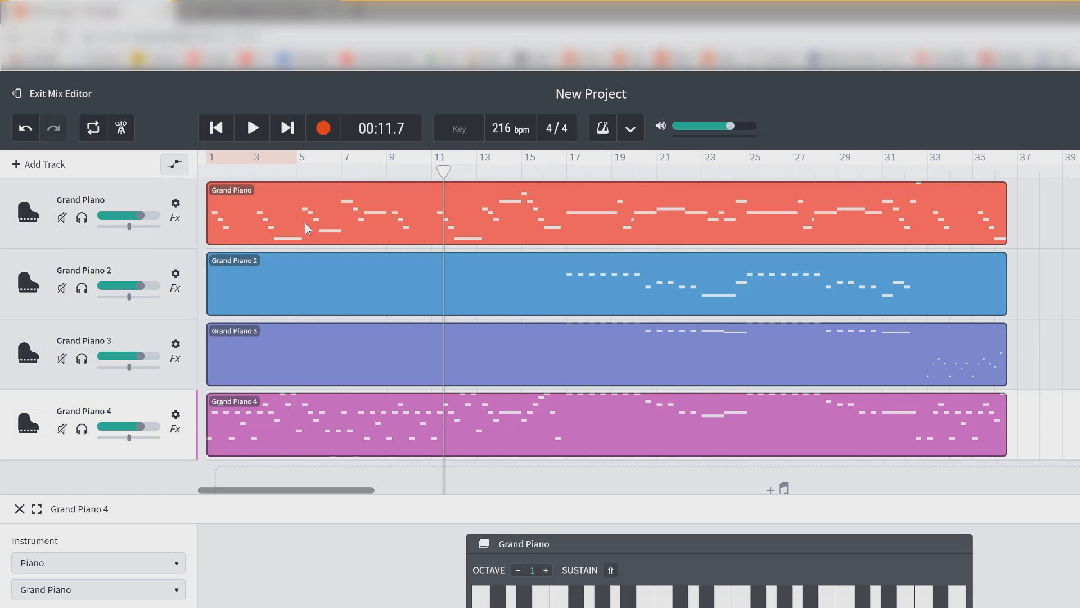
Step: Play the imported Jingle Bells tracks from the start of the project, then pause playback
{"action": "left_click", "coordinate": [216, 128]}
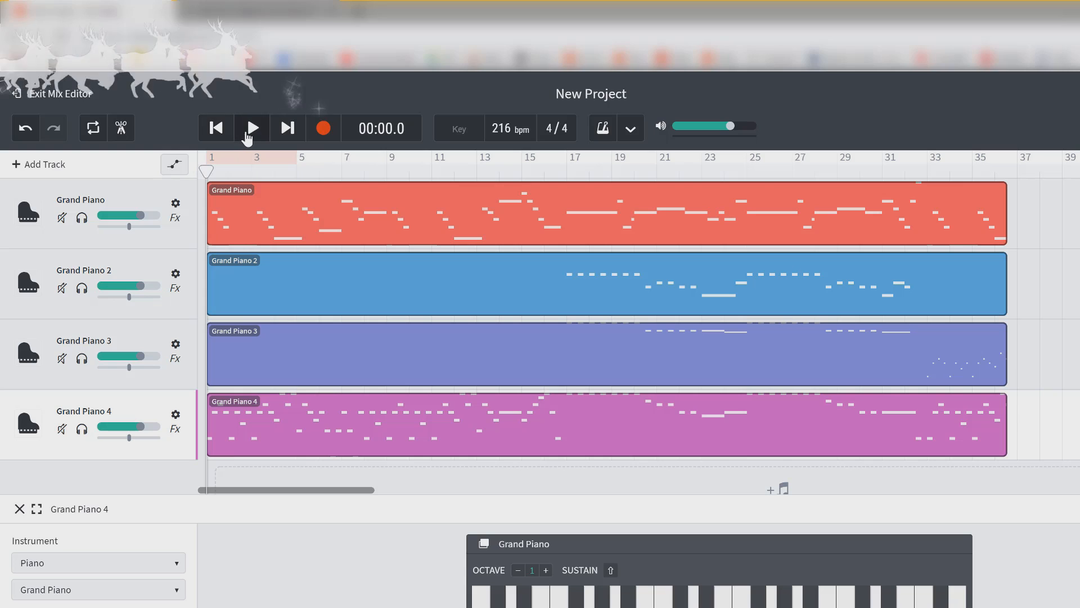
{"action": "left_click", "coordinate": [252, 129]}
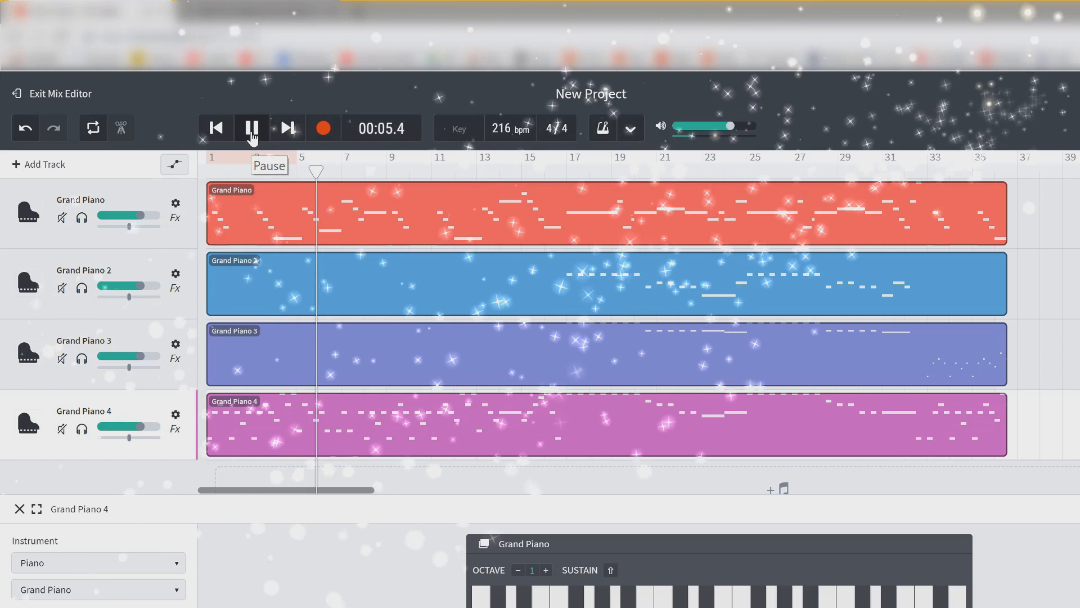
{"action": "left_click", "coordinate": [252, 135]}
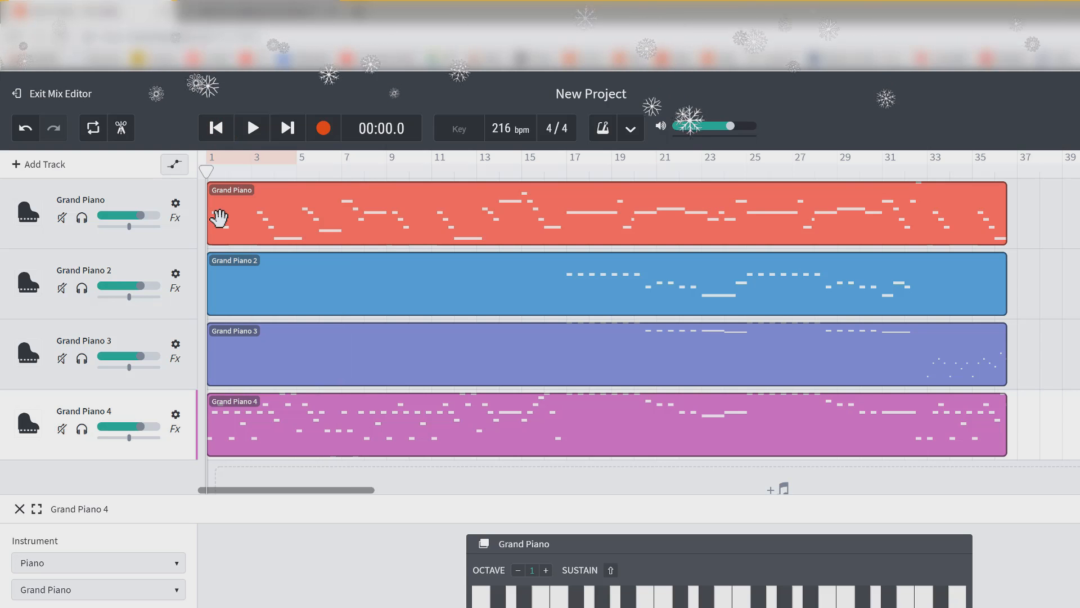
Step: Solo the first Grand Piano track and change its piano sound to Bells
{"action": "left_click", "coordinate": [82, 219]}
{"action": "left_click", "coordinate": [28, 217]}
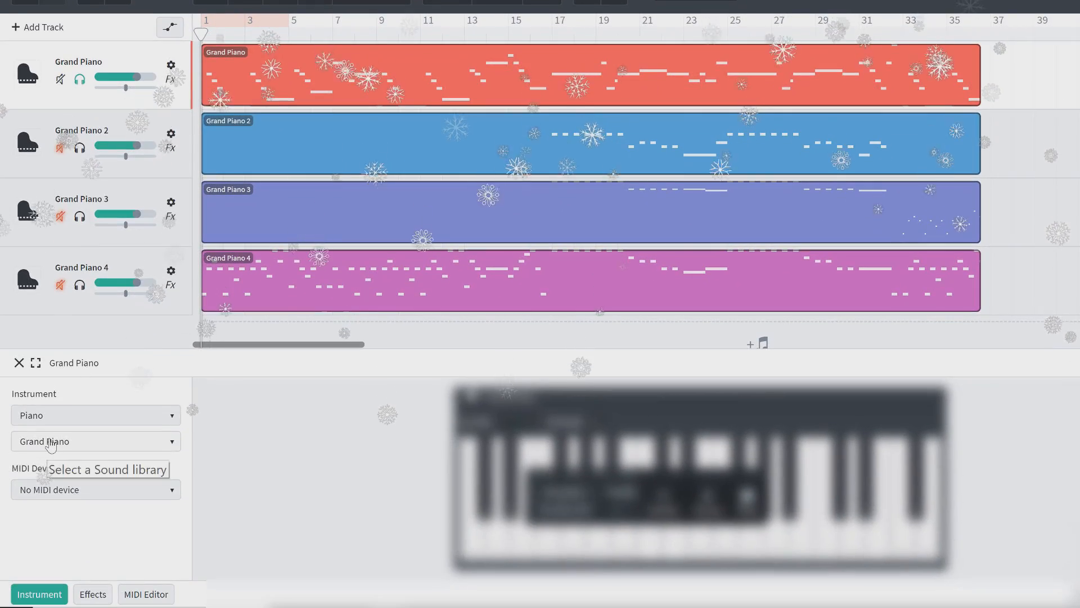
{"action": "left_click", "coordinate": [51, 589]}
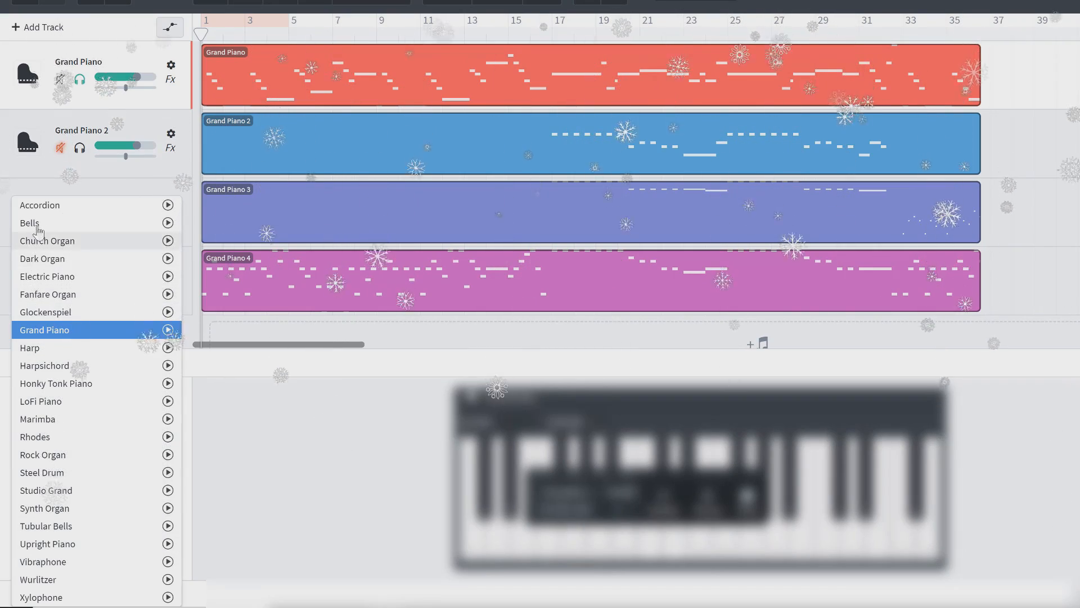
{"action": "left_click", "coordinate": [33, 224]}
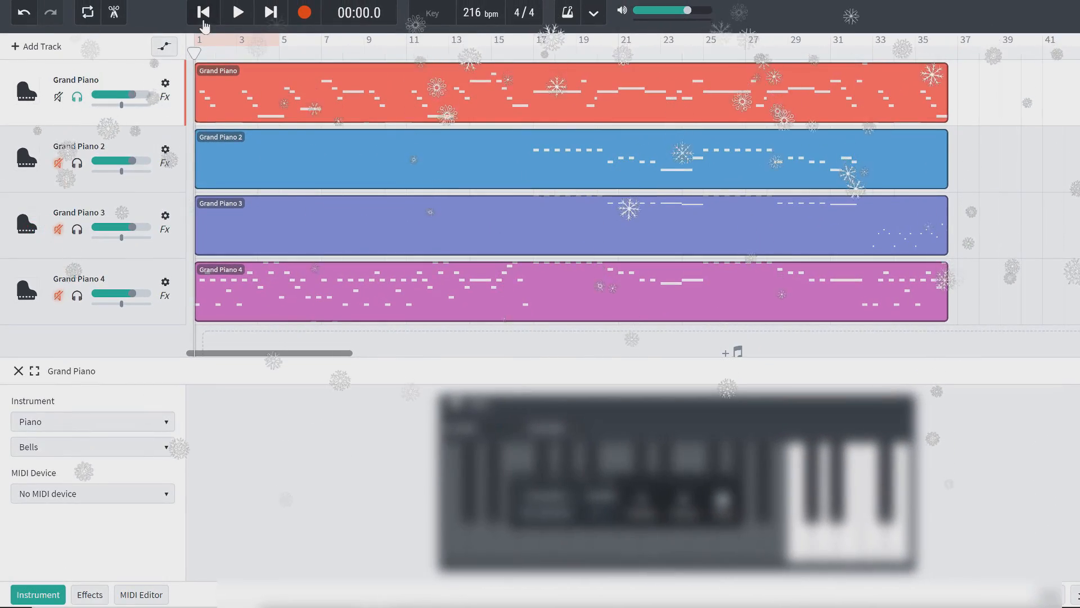
Step: Preview the soloed first track and rename it as Bells
{"action": "left_click", "coordinate": [237, 13]}
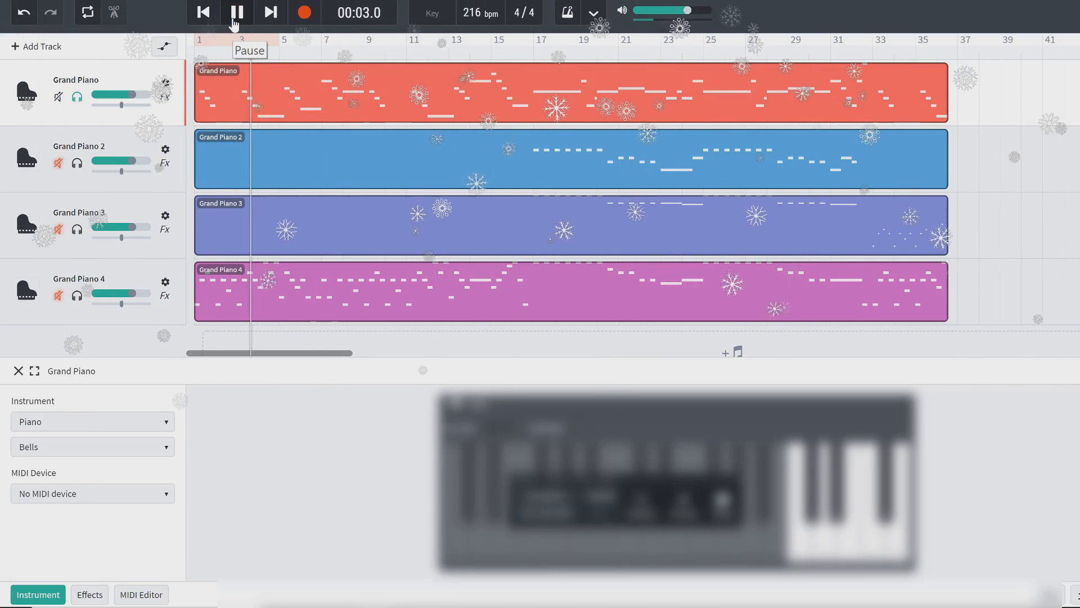
{"action": "left_click", "coordinate": [234, 23]}
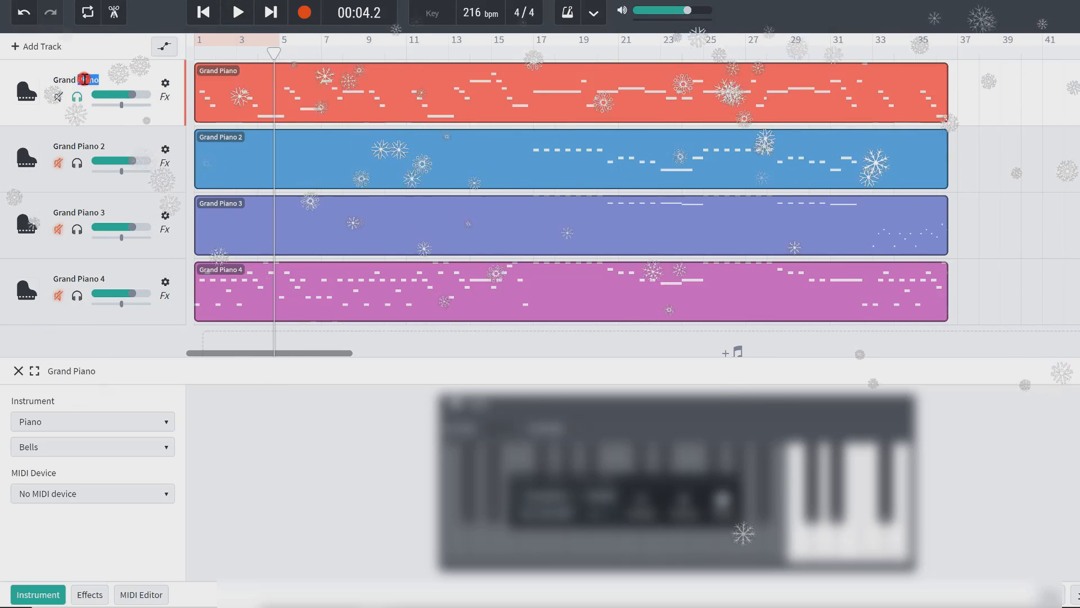
{"action": "type", "text": "Bells"}
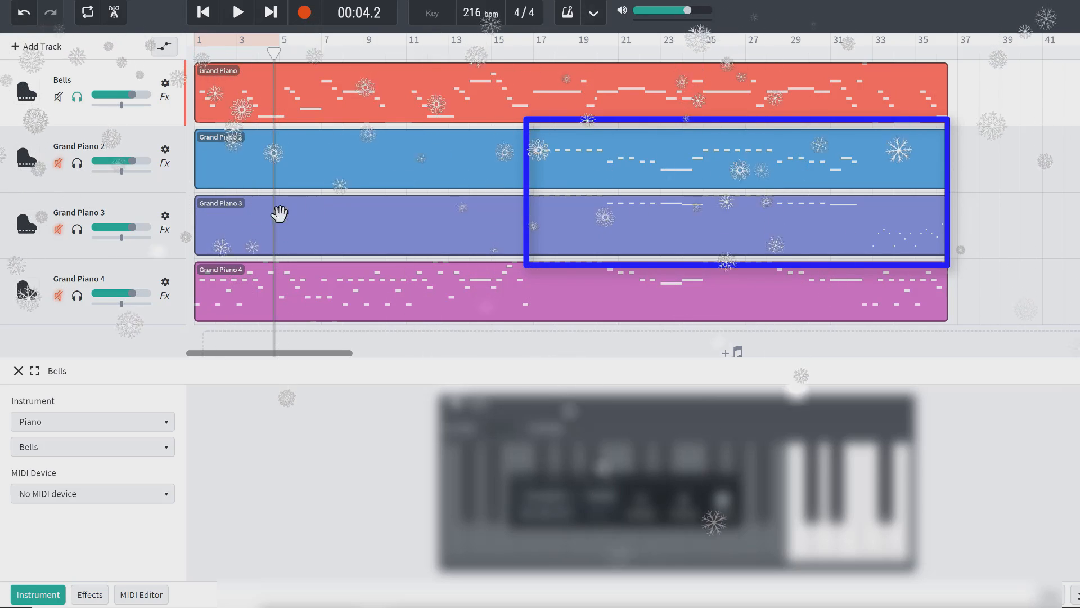
Step: Set the Grand Piano 4 track's instrument to Strings with the String Orchestra Stacc sound
{"action": "left_click", "coordinate": [48, 278]}
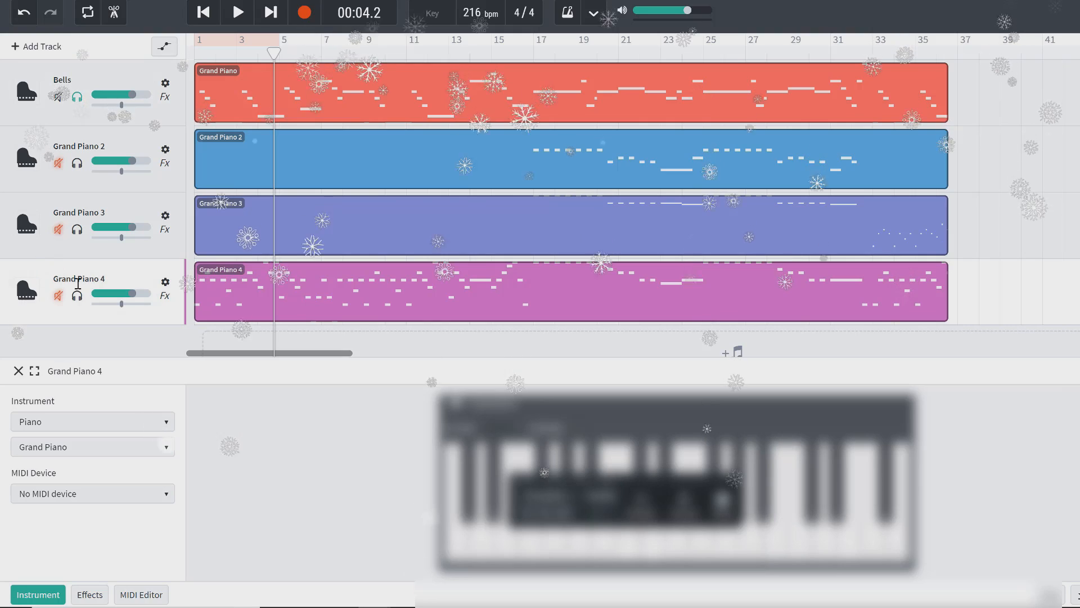
{"action": "left_click", "coordinate": [28, 294]}
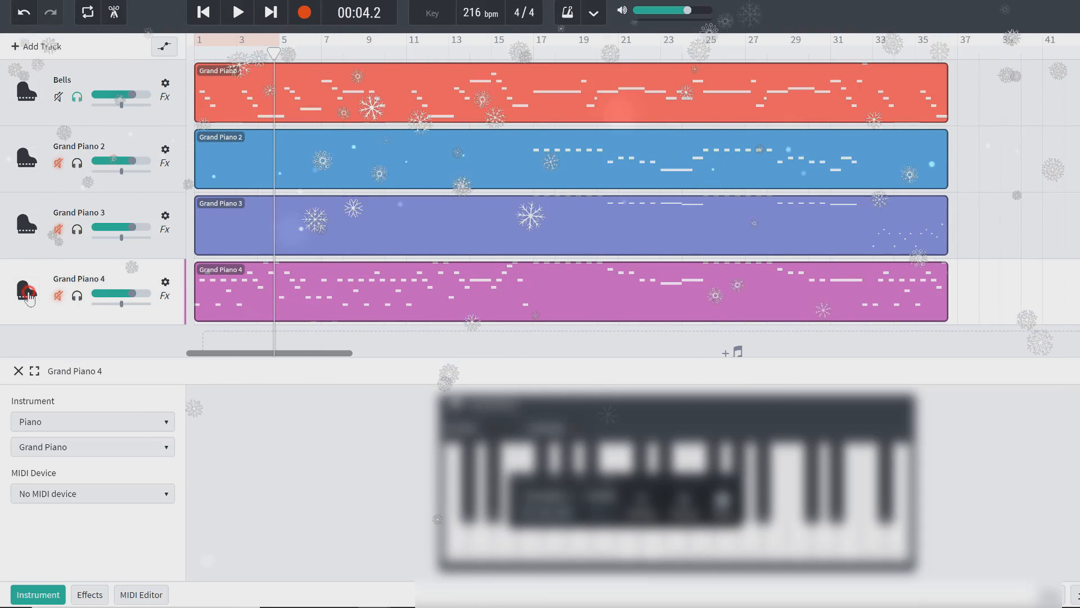
{"action": "left_click", "coordinate": [31, 427]}
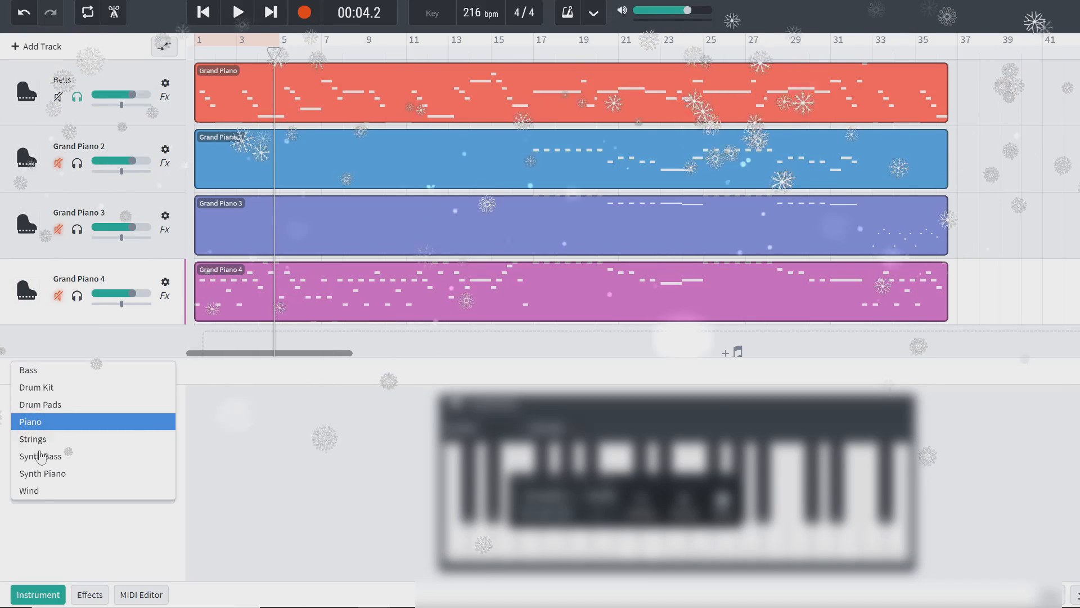
{"action": "left_click", "coordinate": [44, 441]}
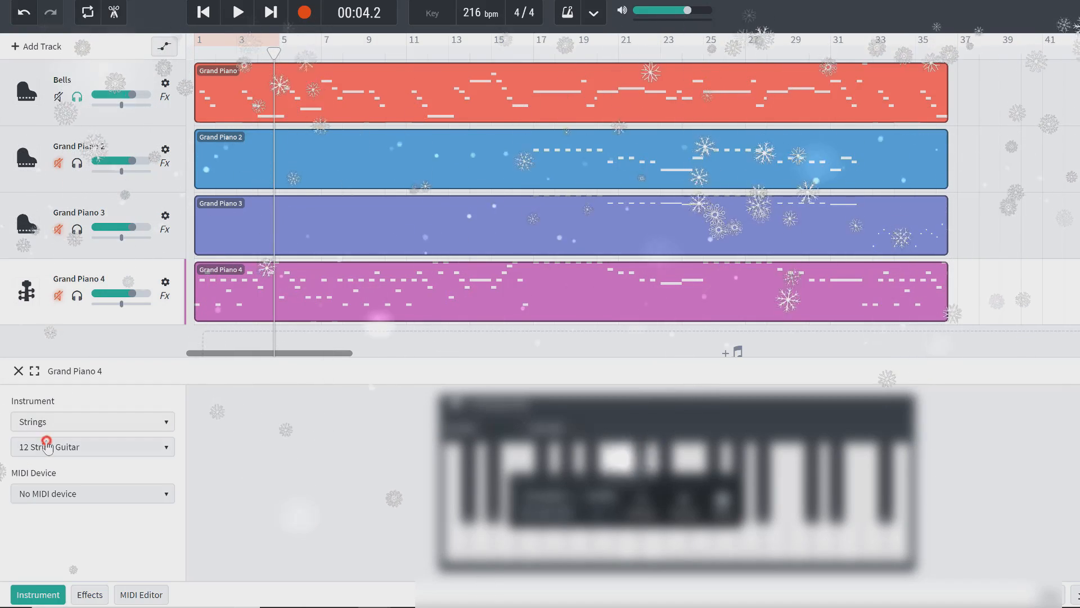
{"action": "left_click", "coordinate": [47, 449]}
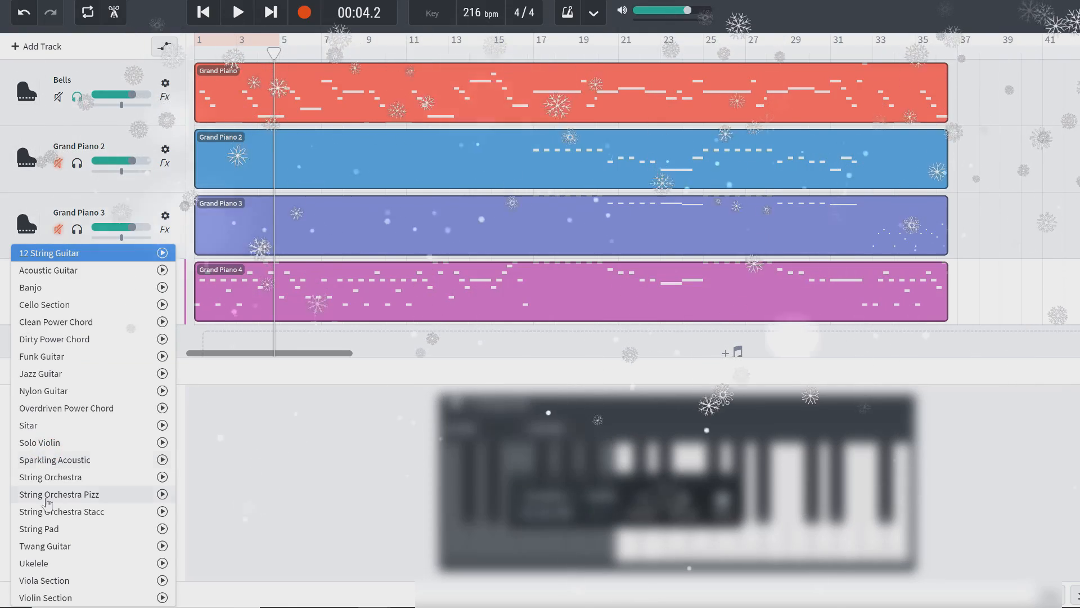
{"action": "left_click", "coordinate": [80, 512]}
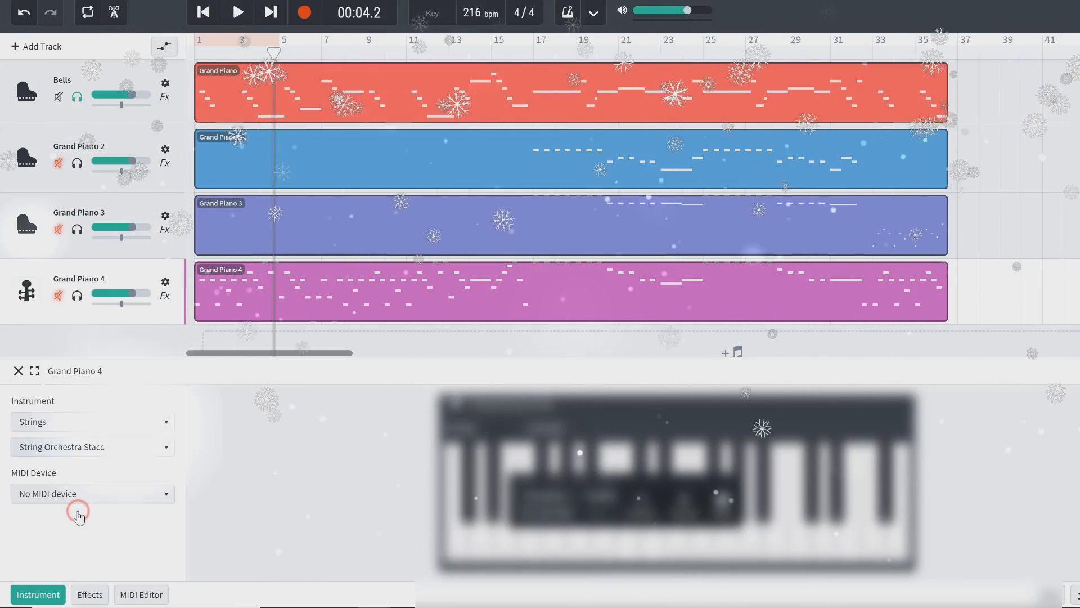
Step: Solo Grand Piano 4 together with the Bells track and preview both from the start
{"action": "left_click", "coordinate": [204, 12]}
{"action": "left_click", "coordinate": [77, 296]}
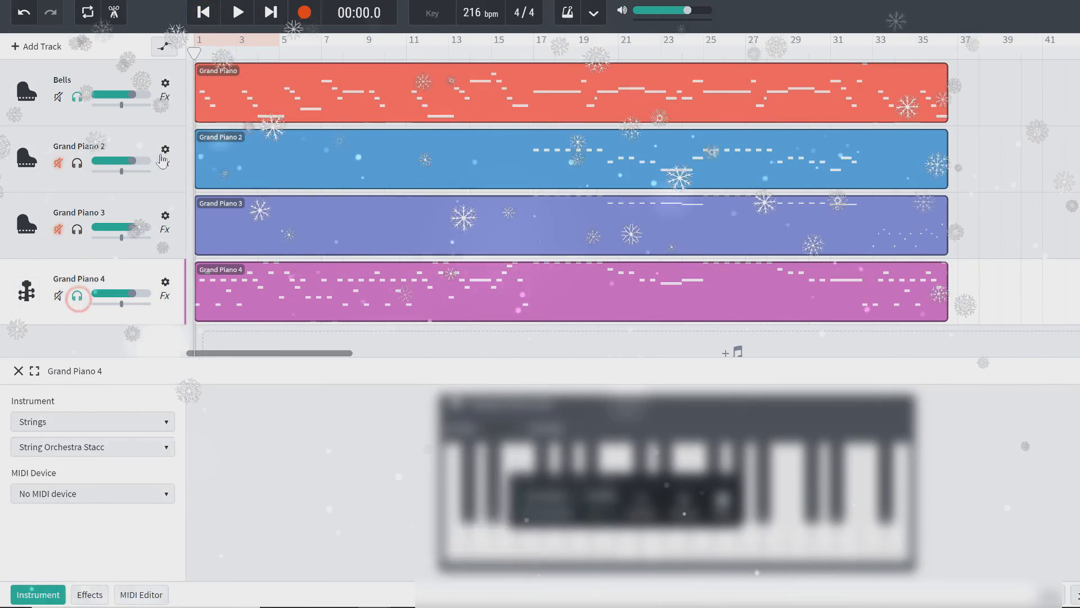
{"action": "left_click", "coordinate": [238, 11]}
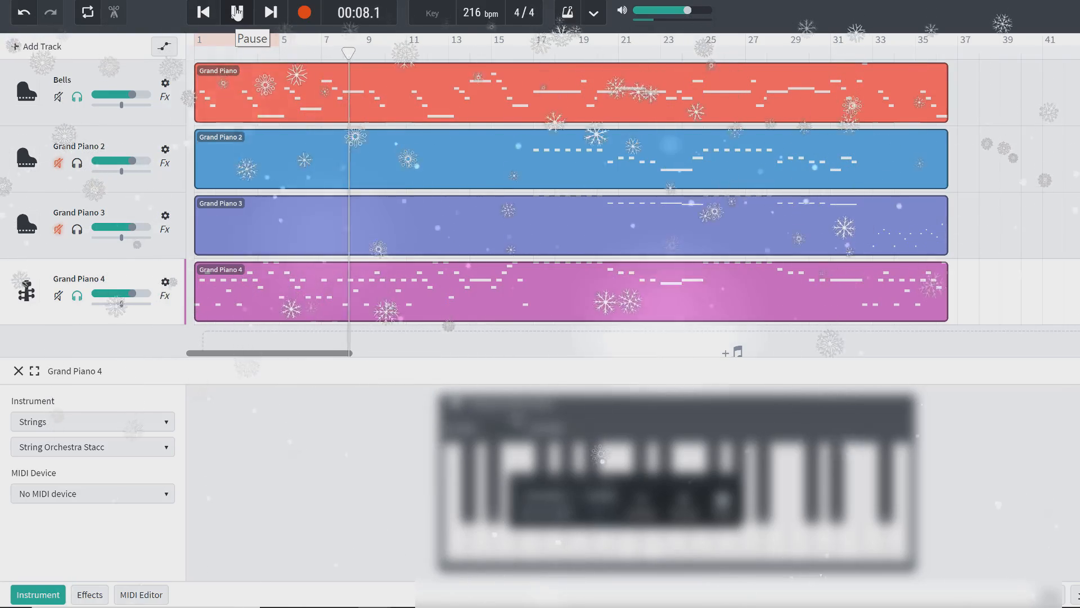
{"action": "left_click", "coordinate": [237, 13]}
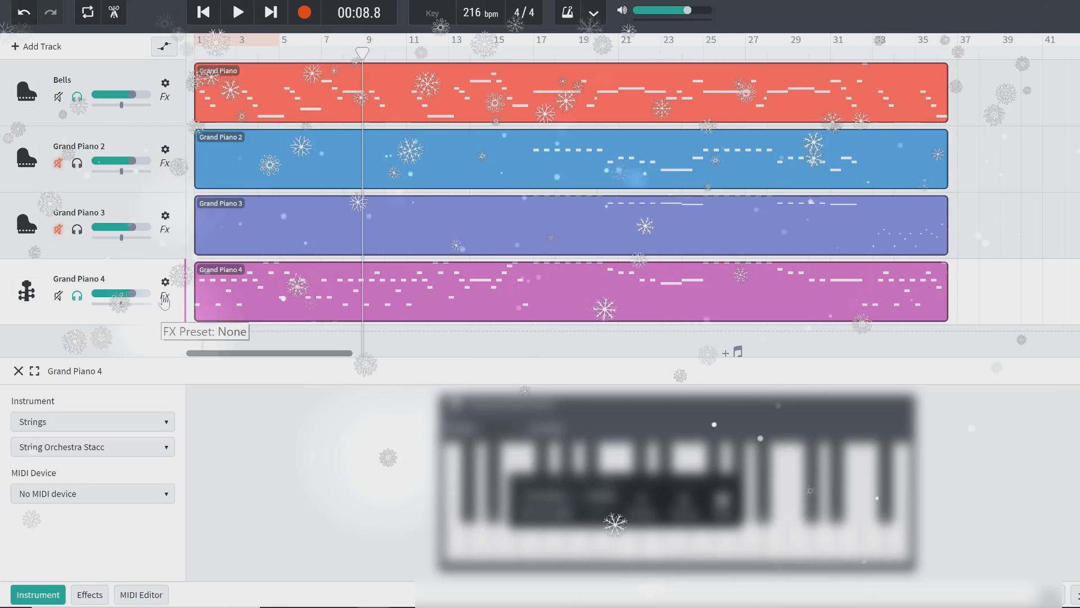
Step: Apply the Classic Chamber effect preset to the Grand Piano 4 track and preview the sound
{"action": "left_click", "coordinate": [164, 300]}
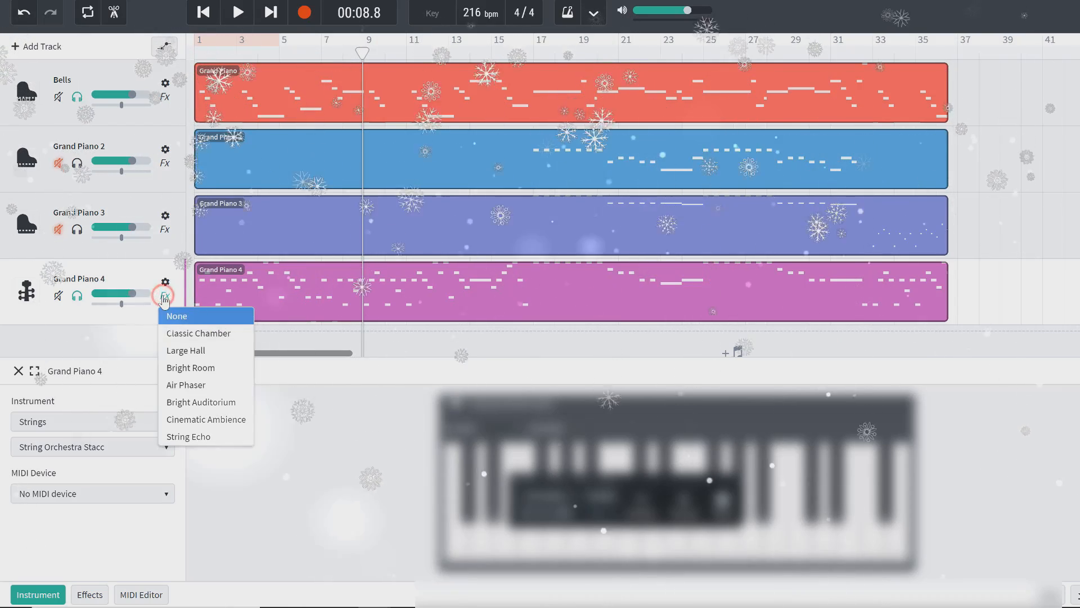
{"action": "left_click", "coordinate": [172, 333]}
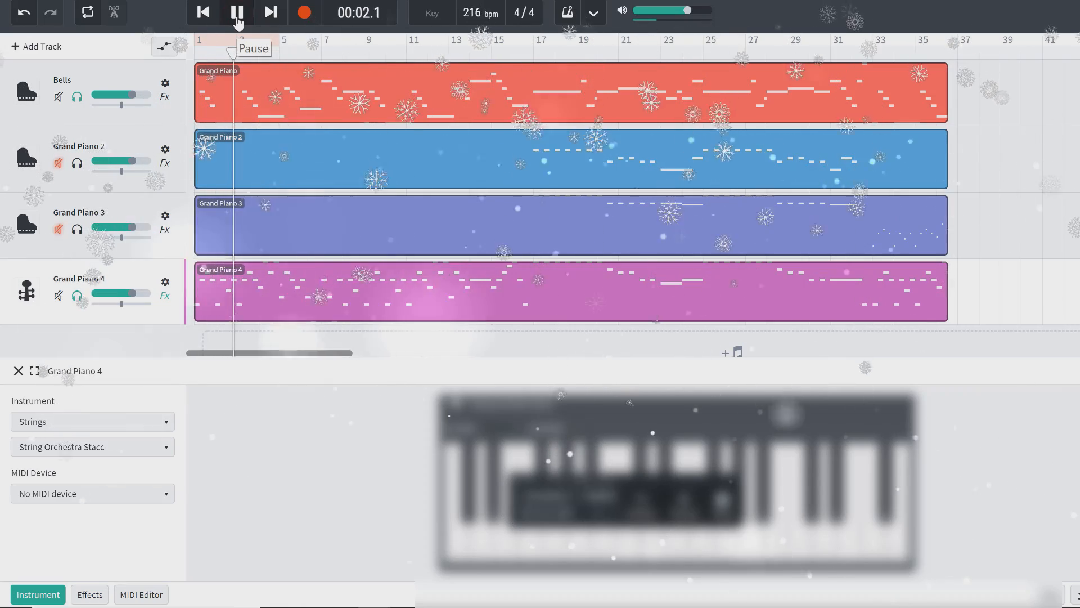
{"action": "left_click", "coordinate": [237, 13]}
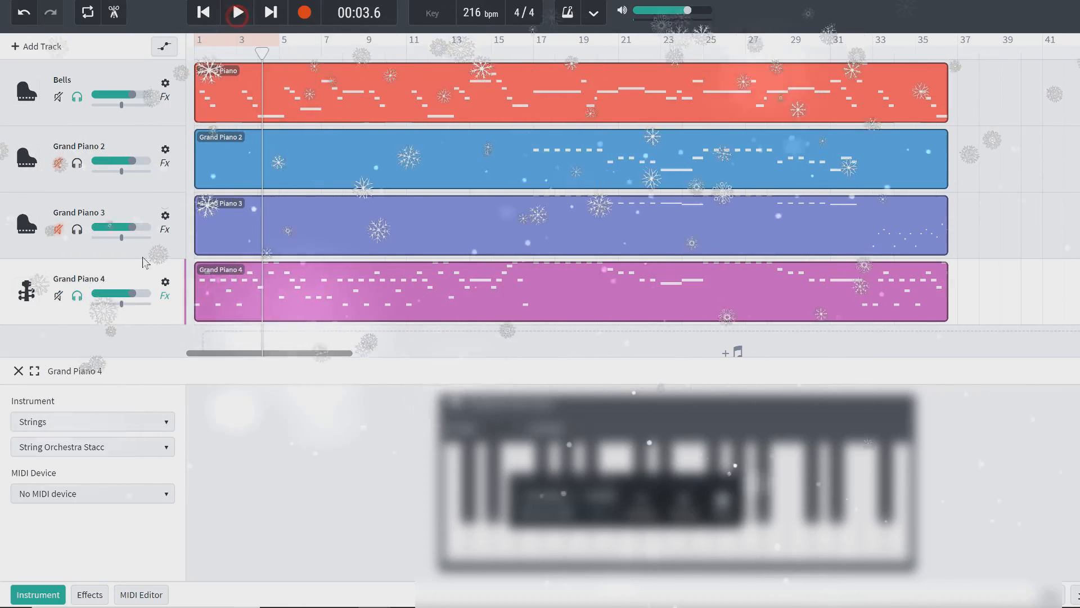
Step: Raise the Grand Piano 4 track's volume slightly and preview it with the Bells track from the start
{"action": "left_click", "coordinate": [136, 294]}
{"action": "left_click", "coordinate": [201, 9]}
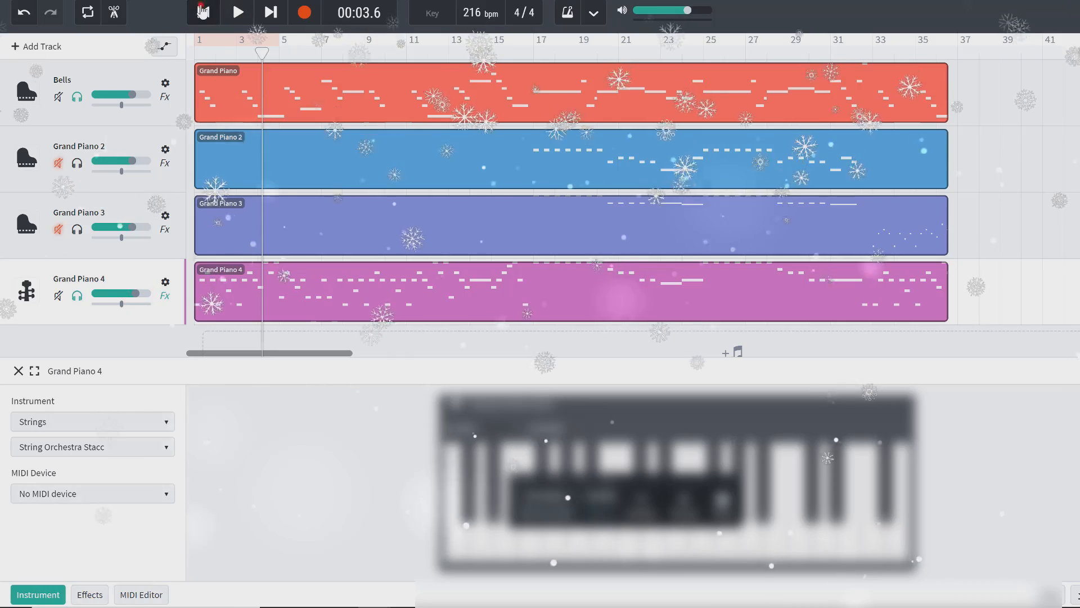
{"action": "left_click", "coordinate": [250, 13]}
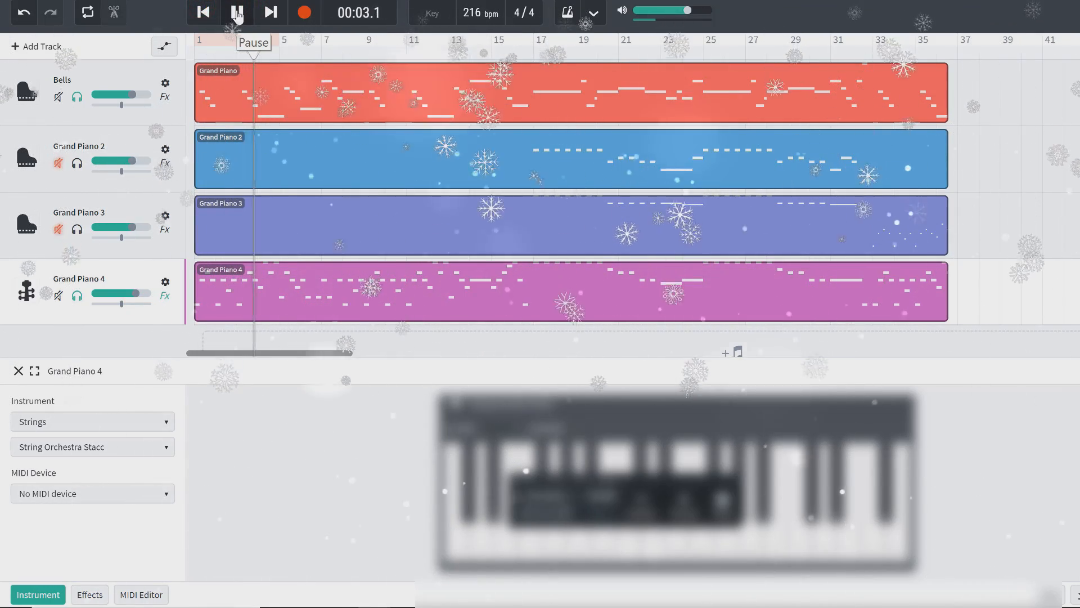
{"action": "left_click", "coordinate": [237, 12]}
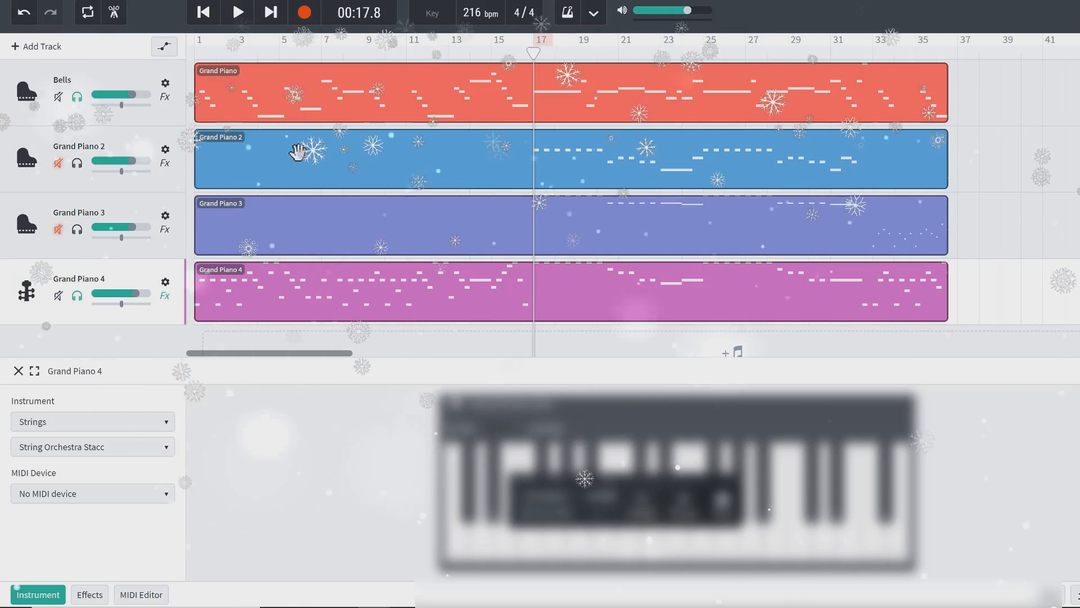
Step: Unsolo the Bells and Grand Piano 4 tracks and rename Grand Piano 4 as String Orchetra Staccato
{"action": "left_click", "coordinate": [77, 98]}
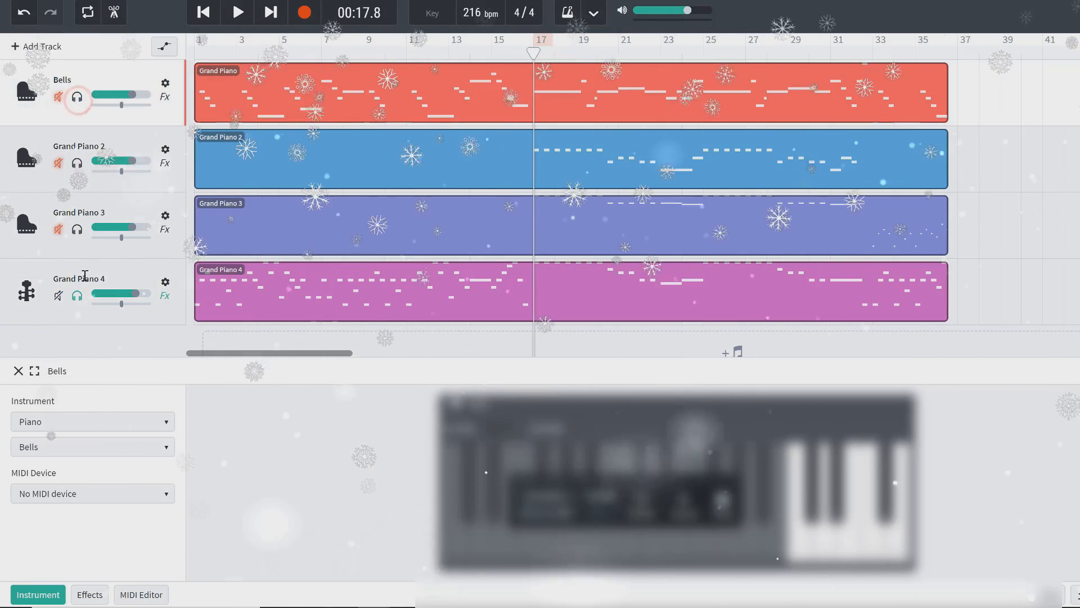
{"action": "left_click", "coordinate": [77, 296]}
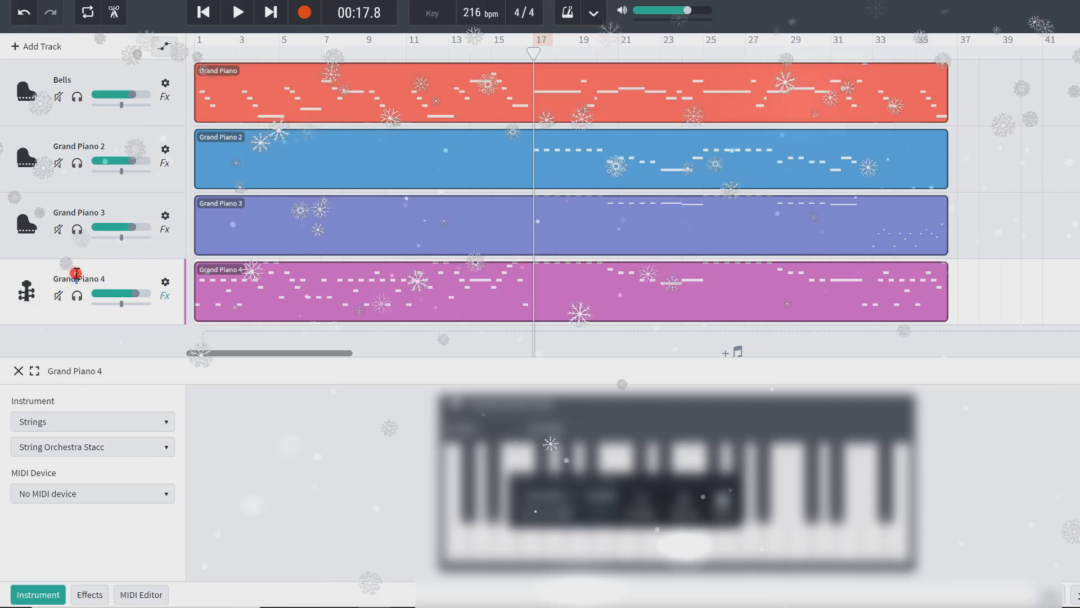
{"action": "double_click", "coordinate": [76, 277]}
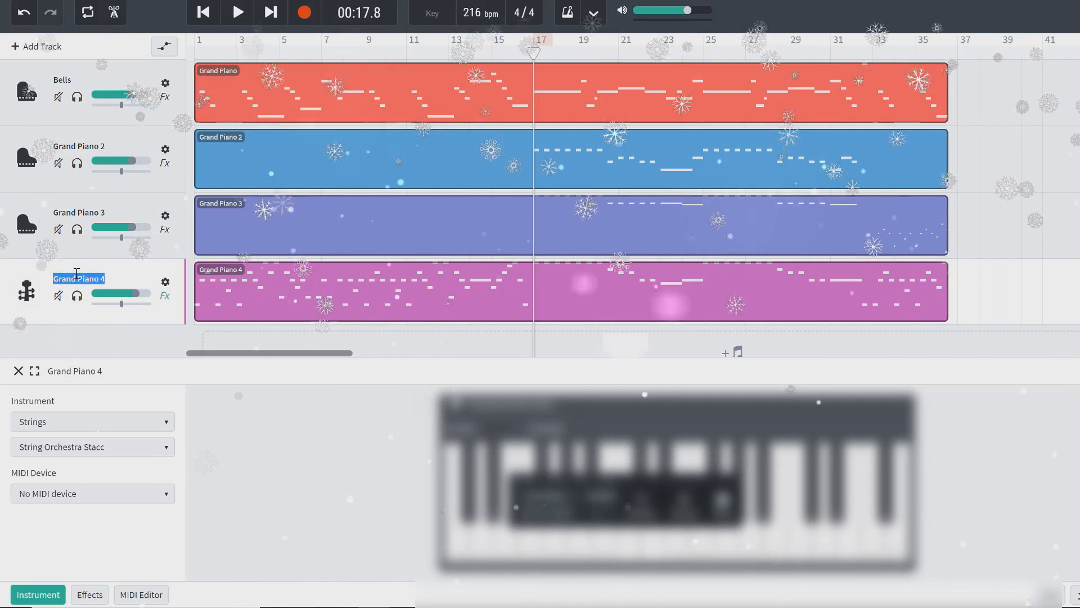
{"action": "type", "text": "String"}
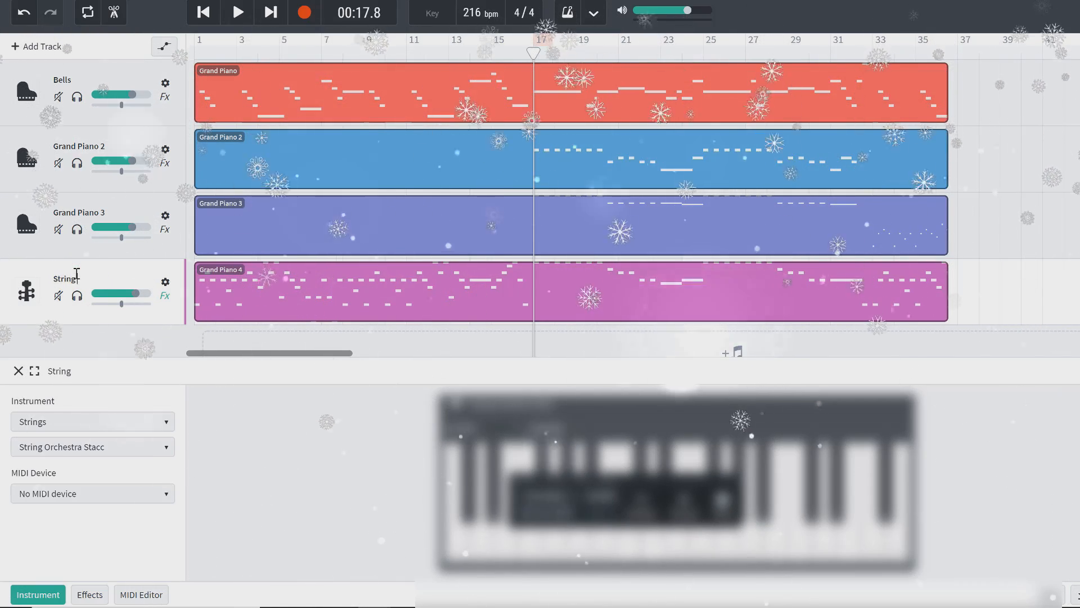
{"action": "type", "text": " Orch"}
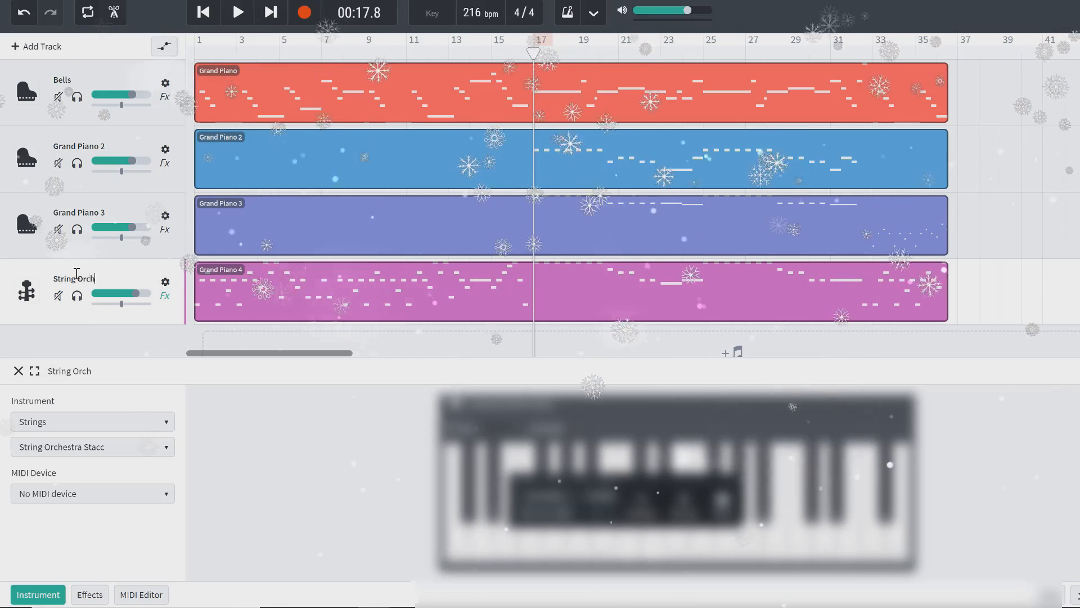
{"action": "type", "text": "etra"}
{"action": "type", "text": "St"}
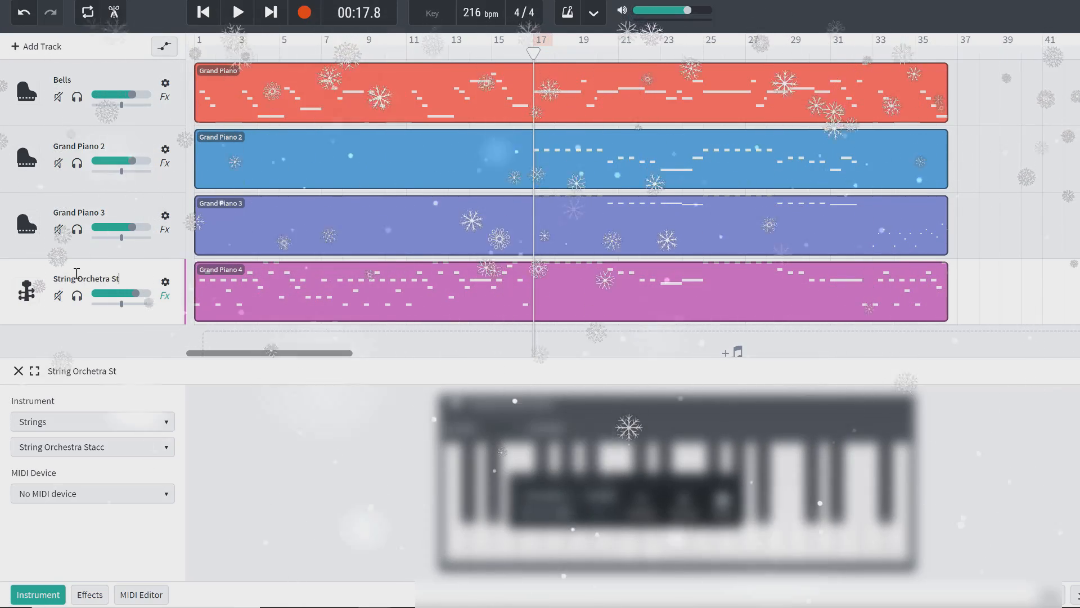
{"action": "type", "text": "accato"}
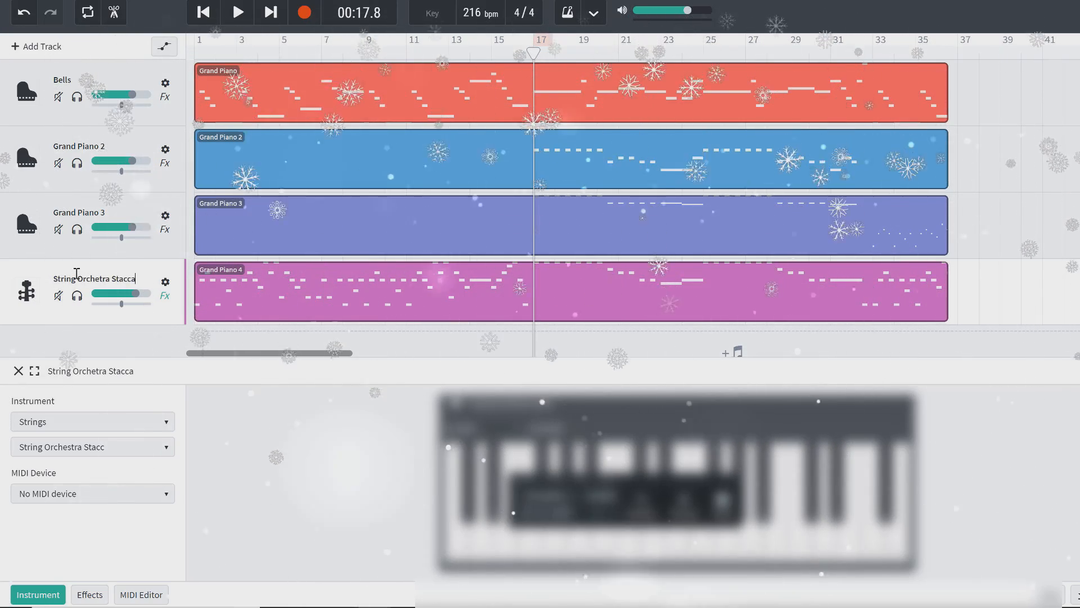
Step: Set the Grand Piano 2 track's piano sound to Tubular Bells
{"action": "left_click", "coordinate": [76, 142]}
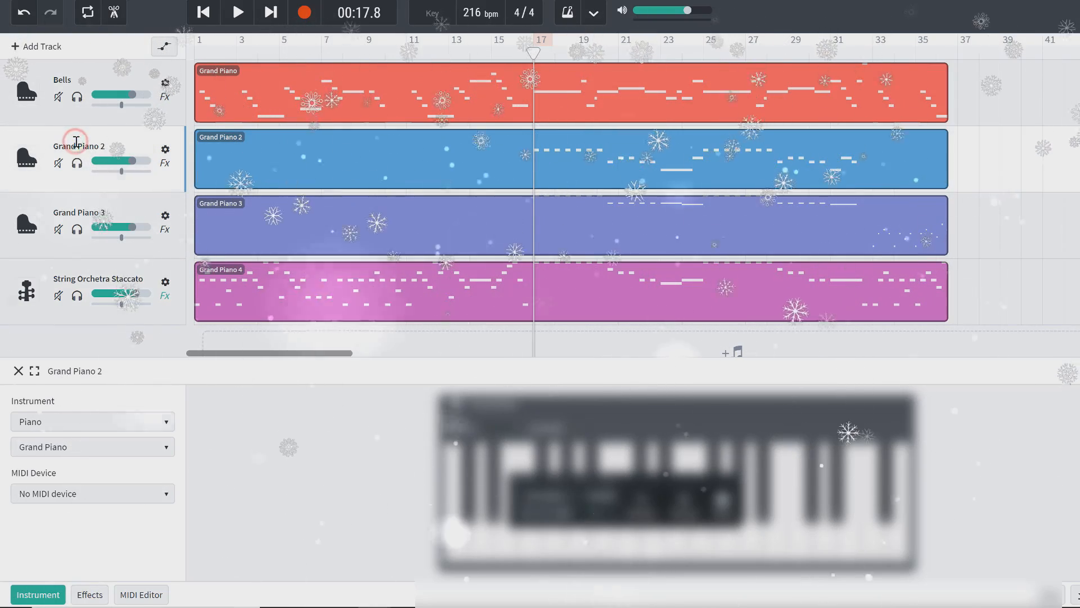
{"action": "left_click", "coordinate": [27, 165]}
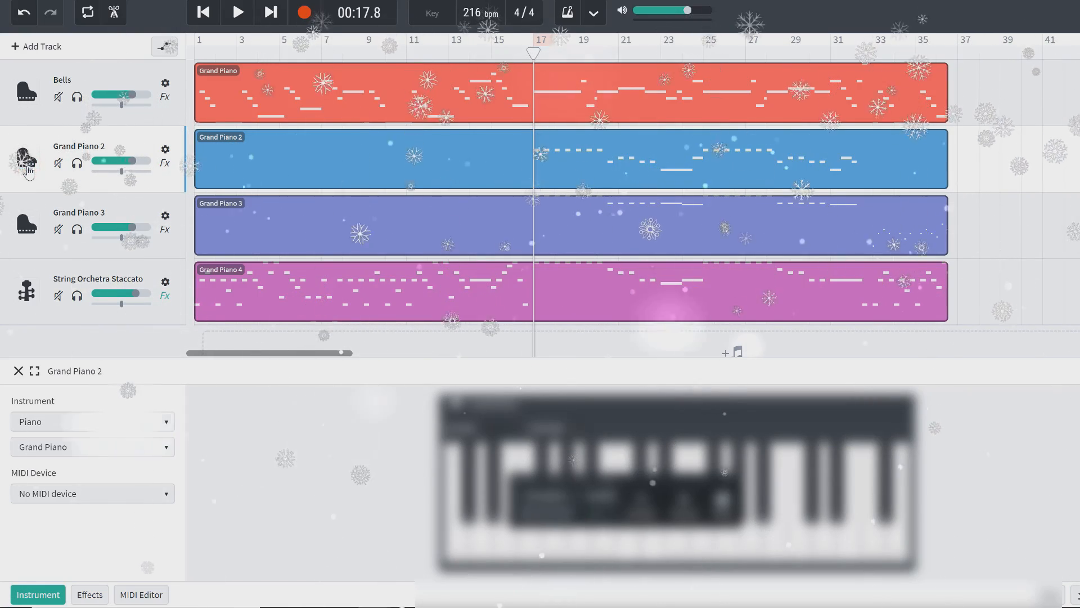
{"action": "left_click", "coordinate": [42, 446]}
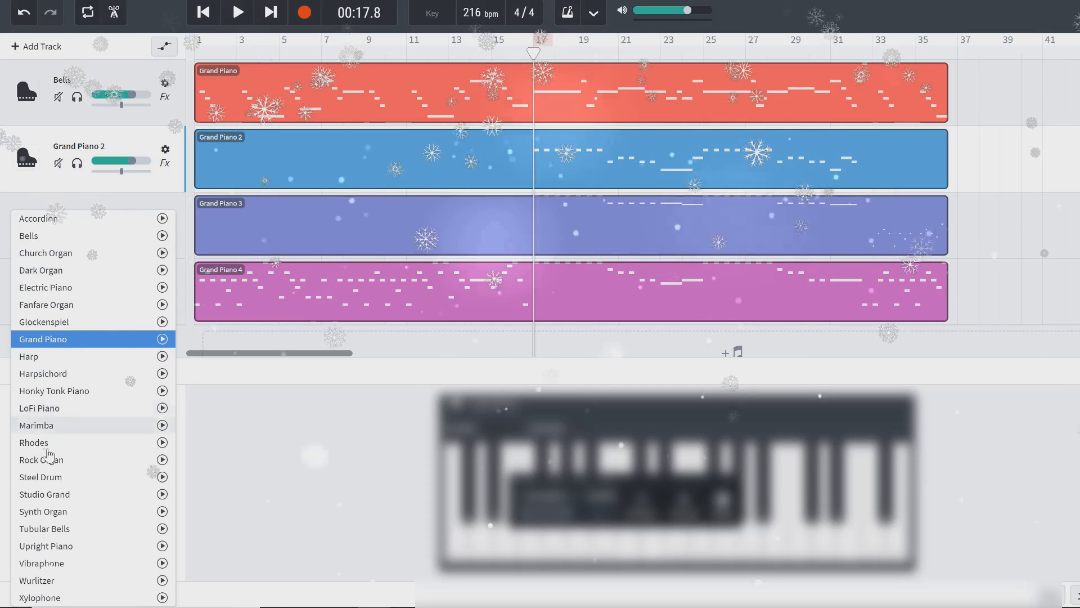
{"action": "left_click", "coordinate": [53, 529]}
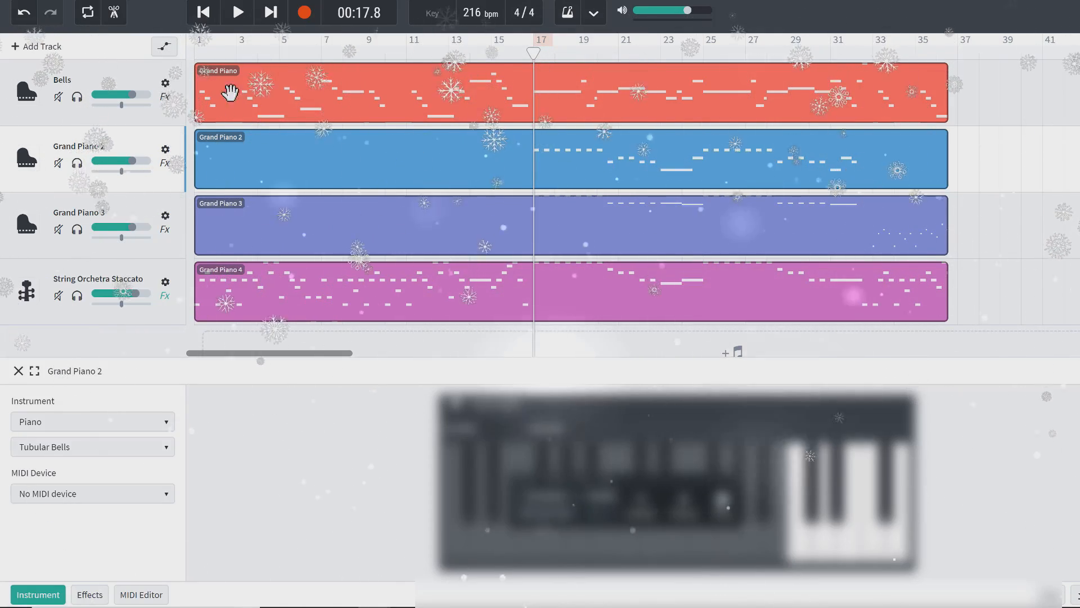
Step: Preview the mix from bar 17, raising the Grand Piano 2 track's volume slightly and soloing it briefly
{"action": "left_click", "coordinate": [240, 14]}
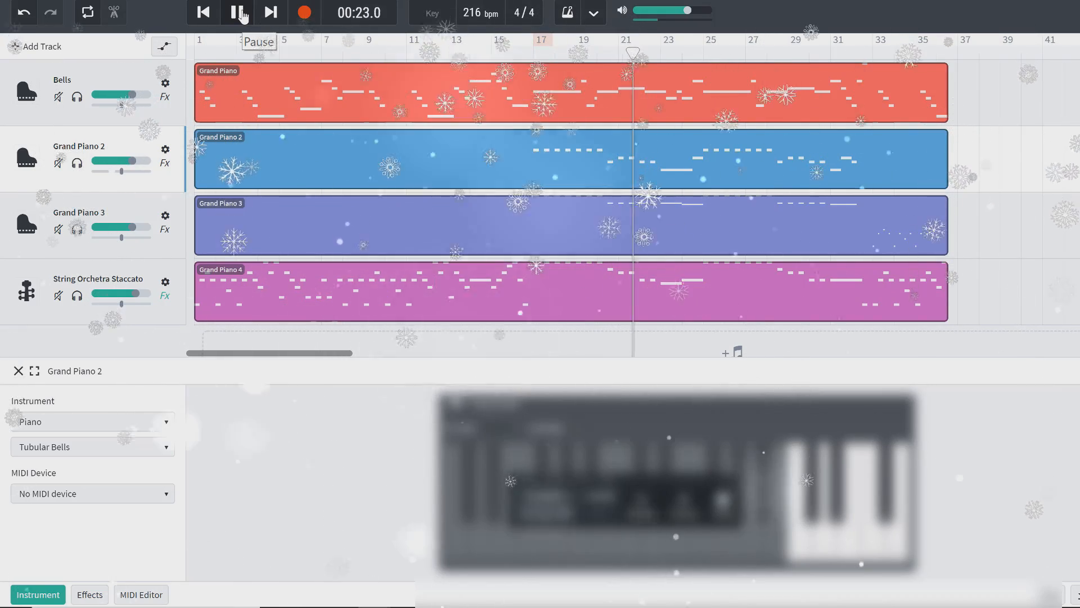
{"action": "left_click", "coordinate": [138, 161]}
{"action": "left_click", "coordinate": [77, 163]}
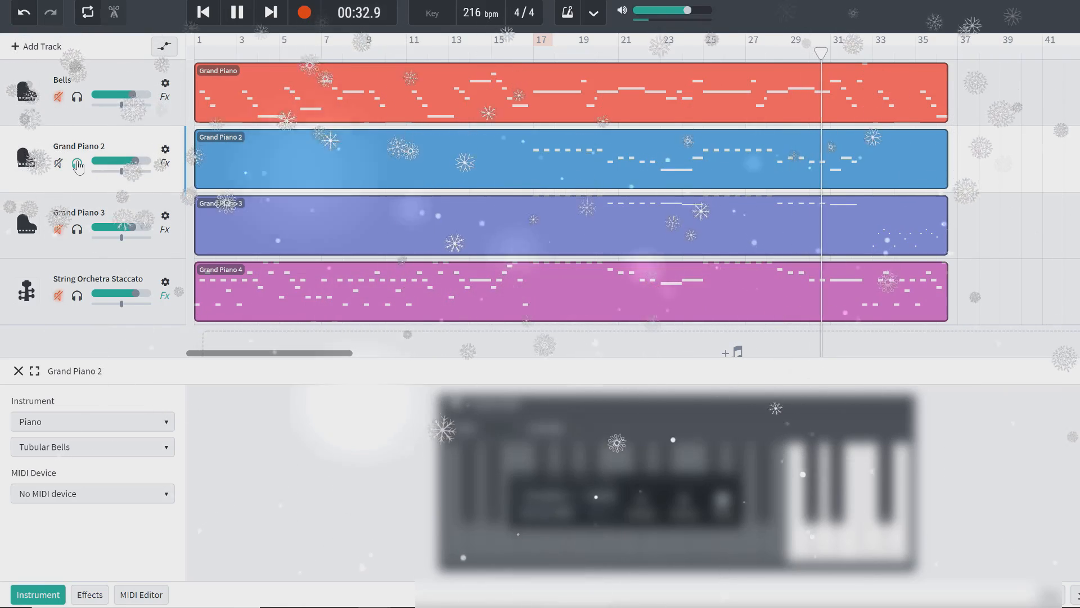
{"action": "key", "text": "space"}
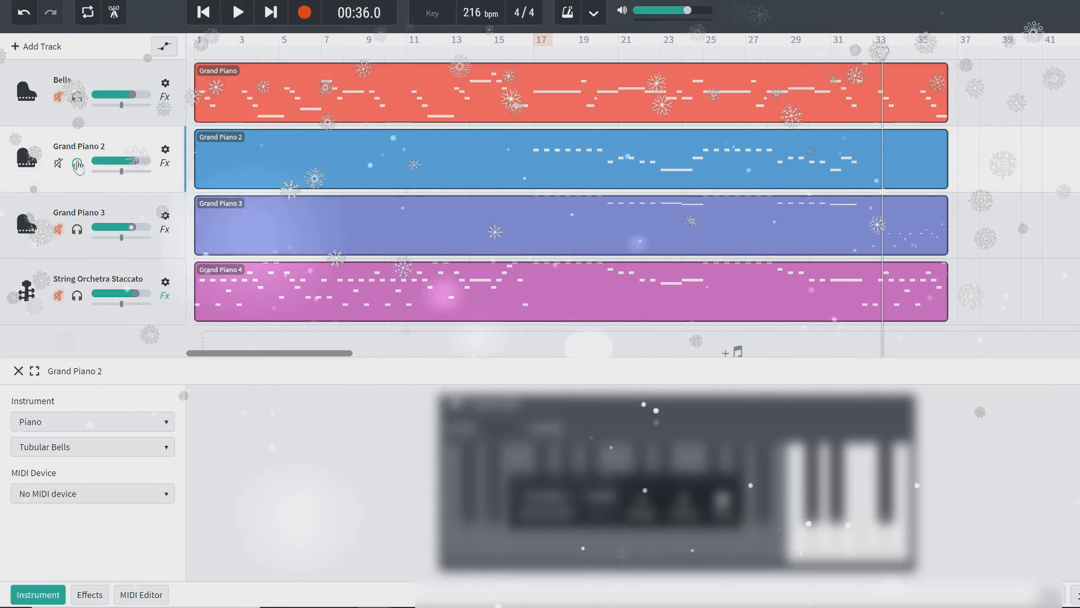
{"action": "left_click", "coordinate": [77, 163]}
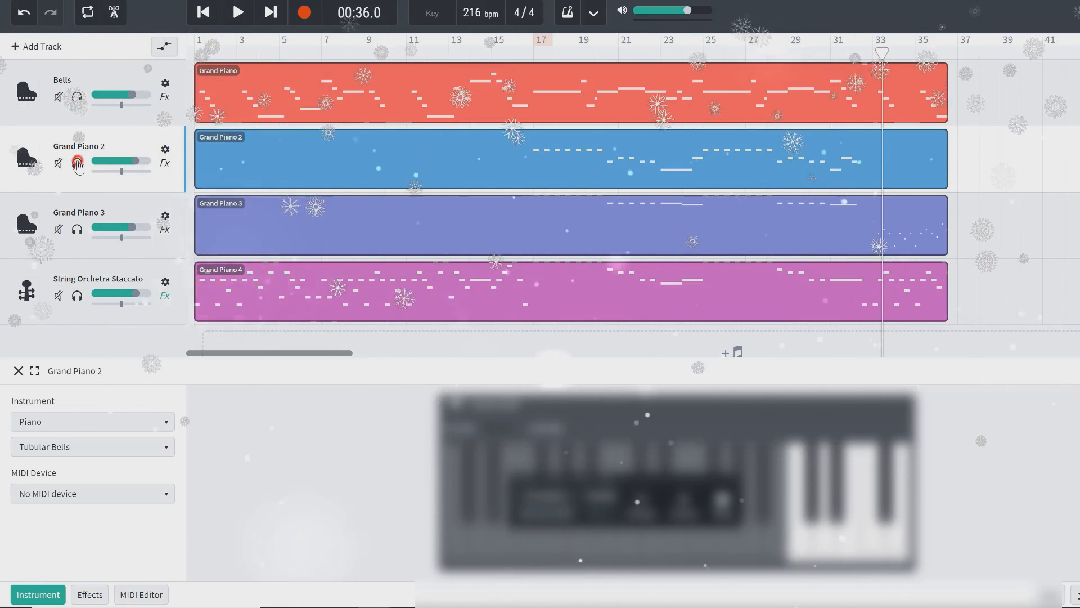
Step: Apply the Classic Chamber effect preset to the Grand Piano 2 track and preview it soloed from bar 17
{"action": "left_click", "coordinate": [165, 165]}
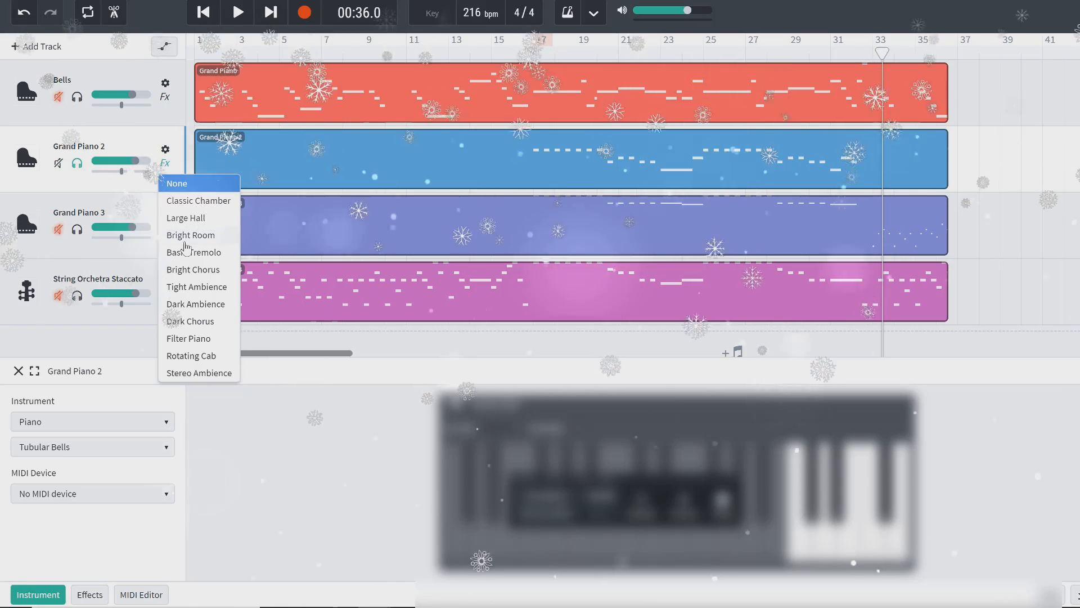
{"action": "left_click", "coordinate": [192, 200]}
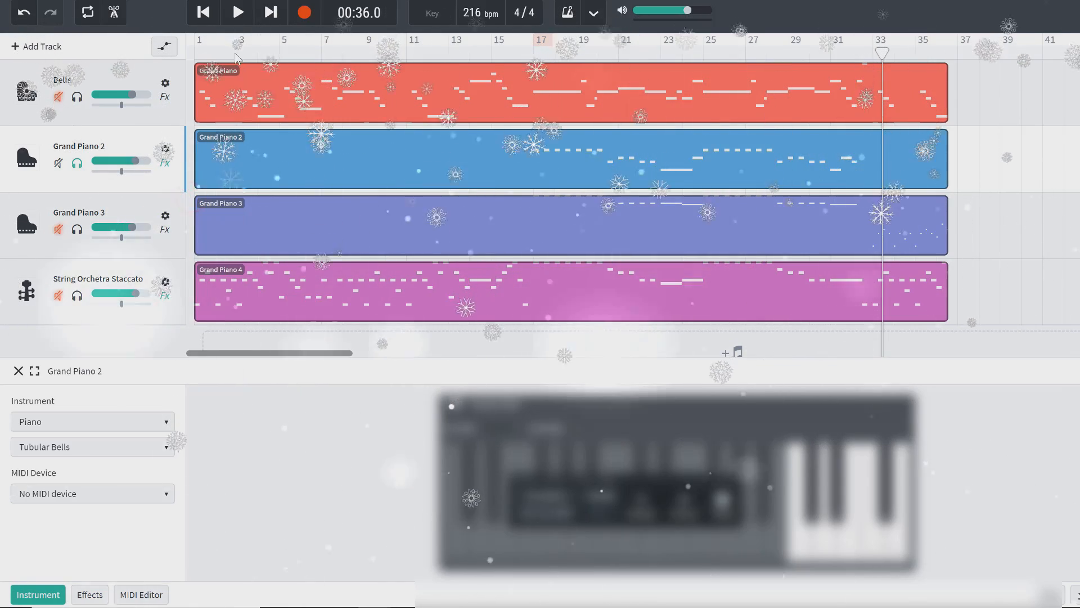
{"action": "left_click", "coordinate": [533, 45]}
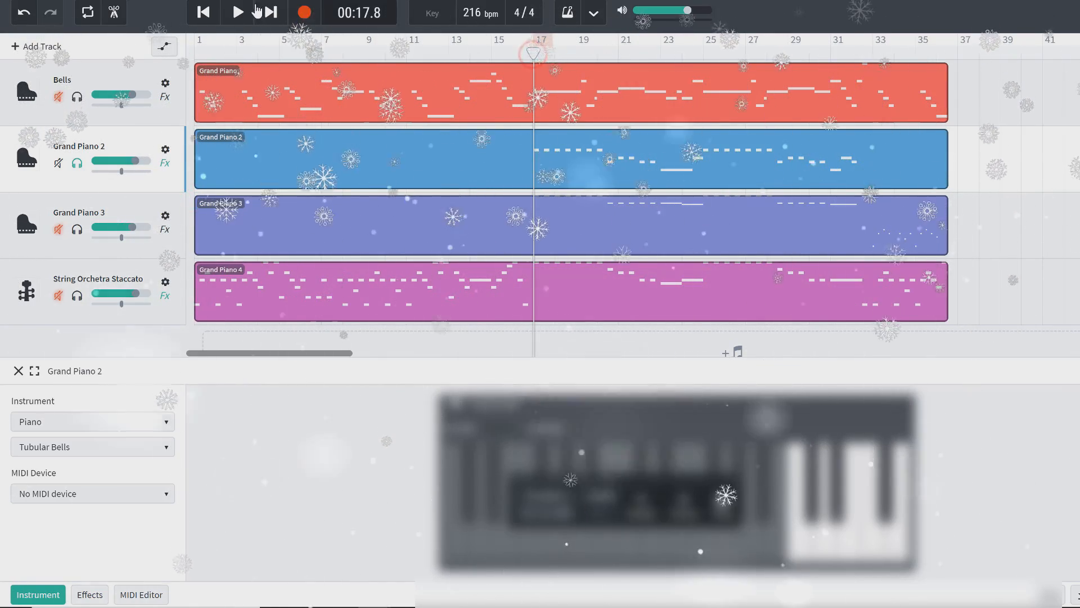
{"action": "left_click", "coordinate": [237, 12]}
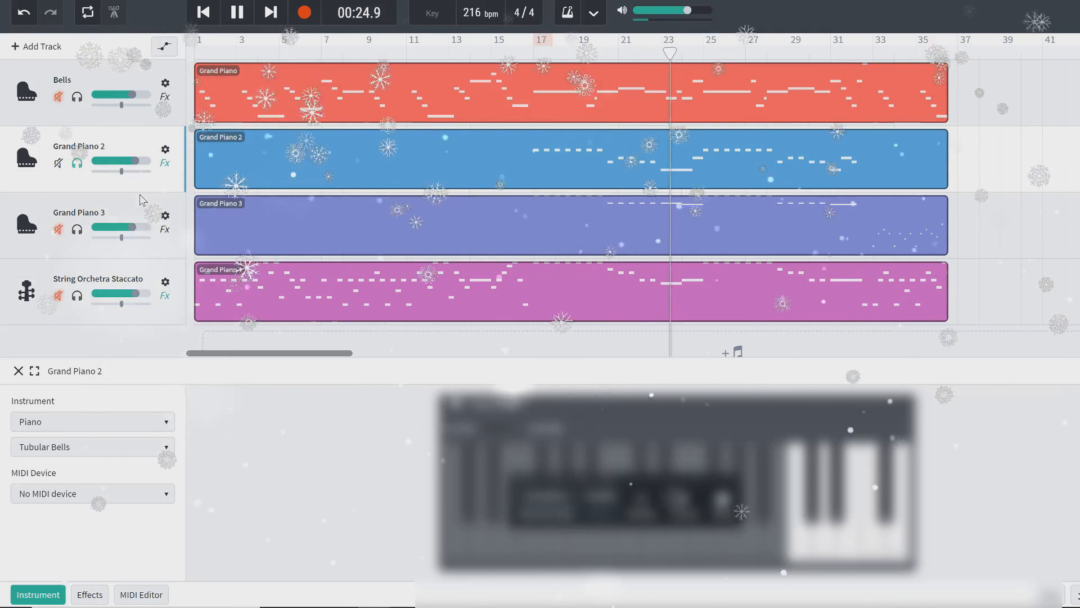
{"action": "key", "text": "space"}
Step: Rename the Grand Piano 2 track as Tubulr Bells
{"action": "double_click", "coordinate": [70, 148]}
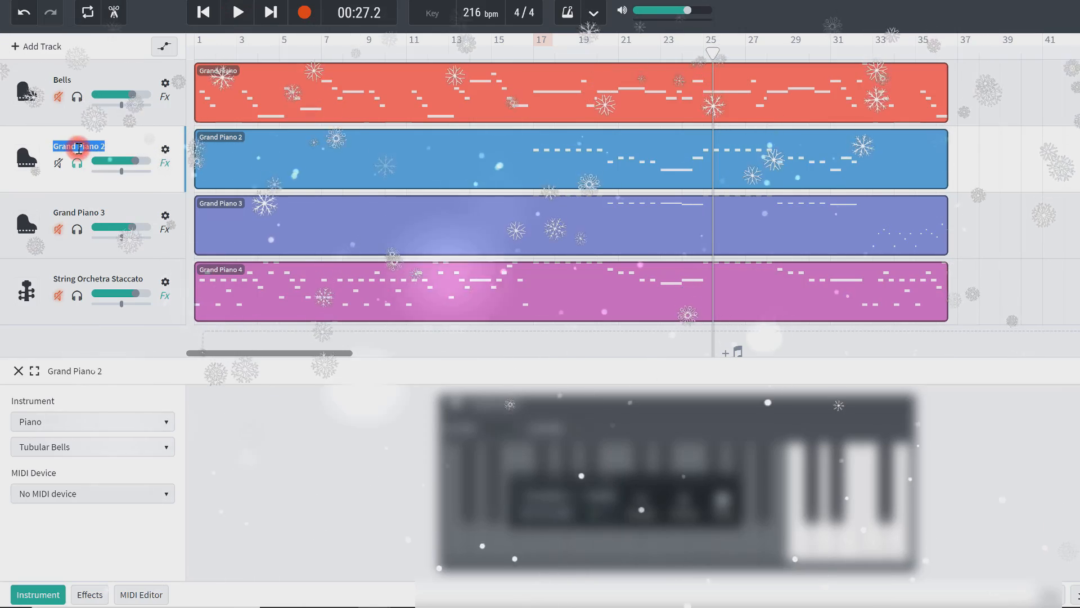
{"action": "type", "text": "Tubul"}
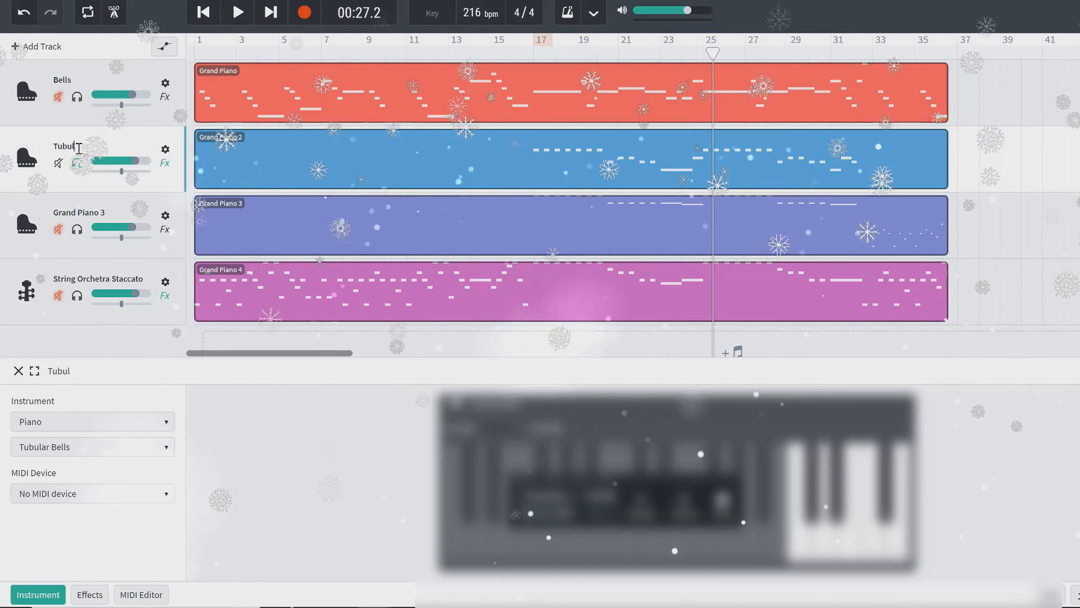
{"action": "type", "text": "r Bells"}
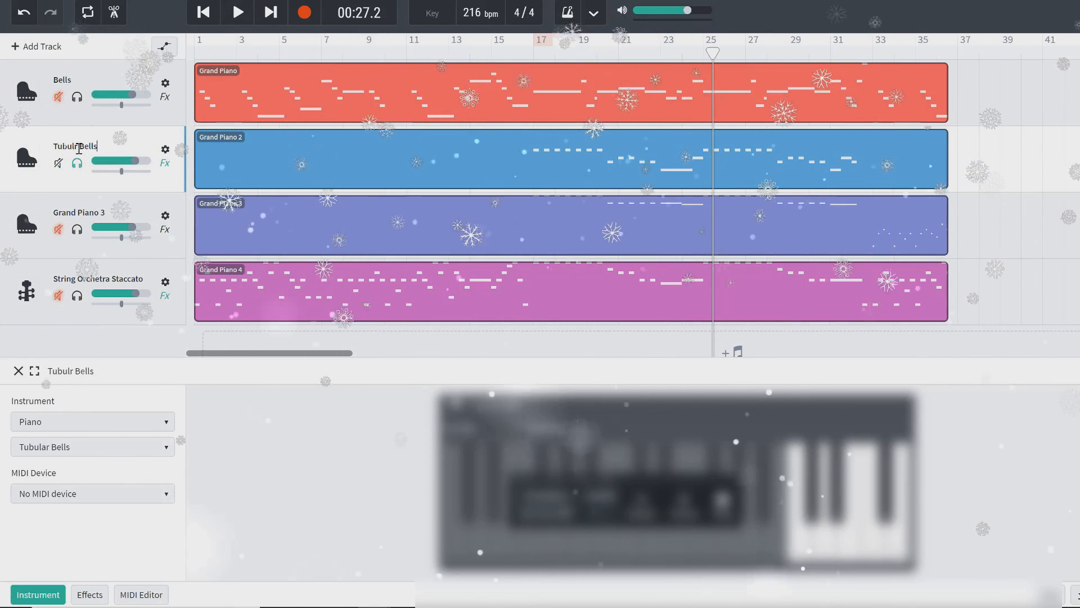
Step: Switch the solo from the Tubulr Bells track to Grand Piano 3 and preview it from bar 17
{"action": "left_click", "coordinate": [75, 209]}
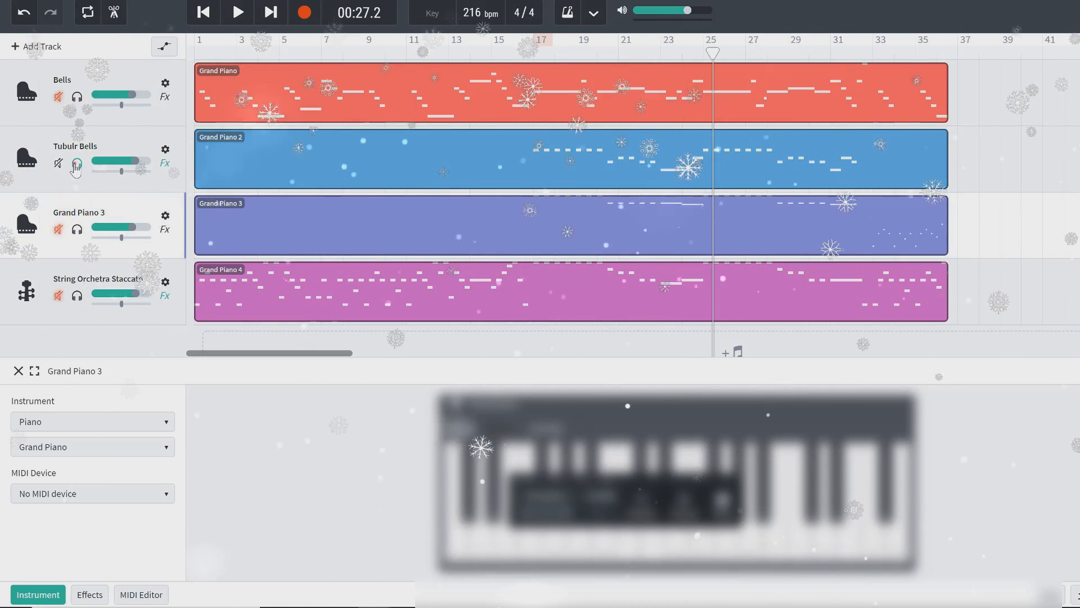
{"action": "left_click", "coordinate": [75, 163]}
{"action": "left_click", "coordinate": [77, 230]}
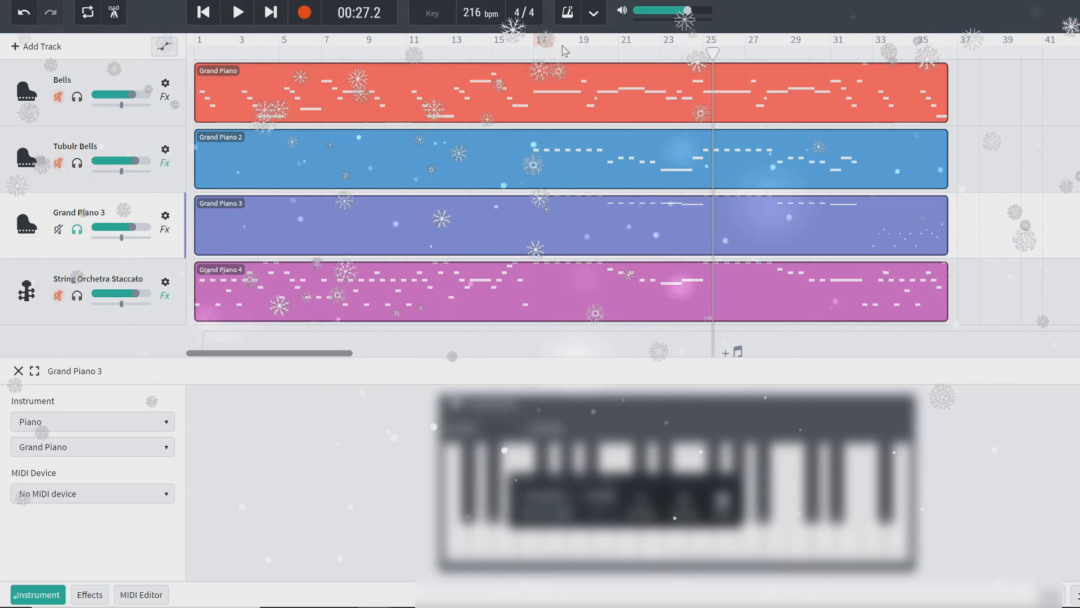
{"action": "left_click", "coordinate": [534, 49]}
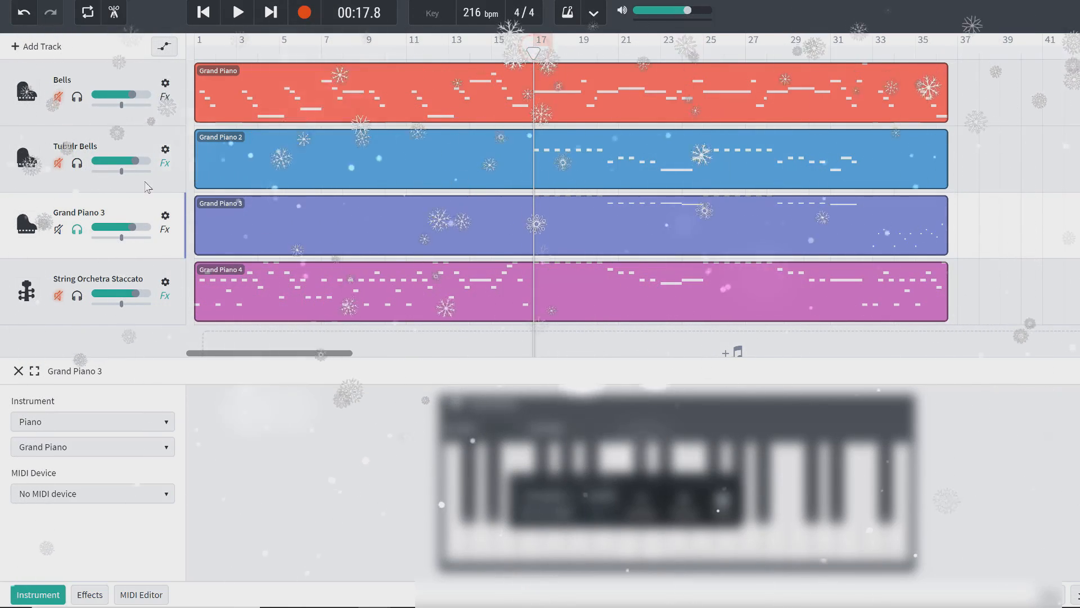
{"action": "left_click", "coordinate": [236, 16]}
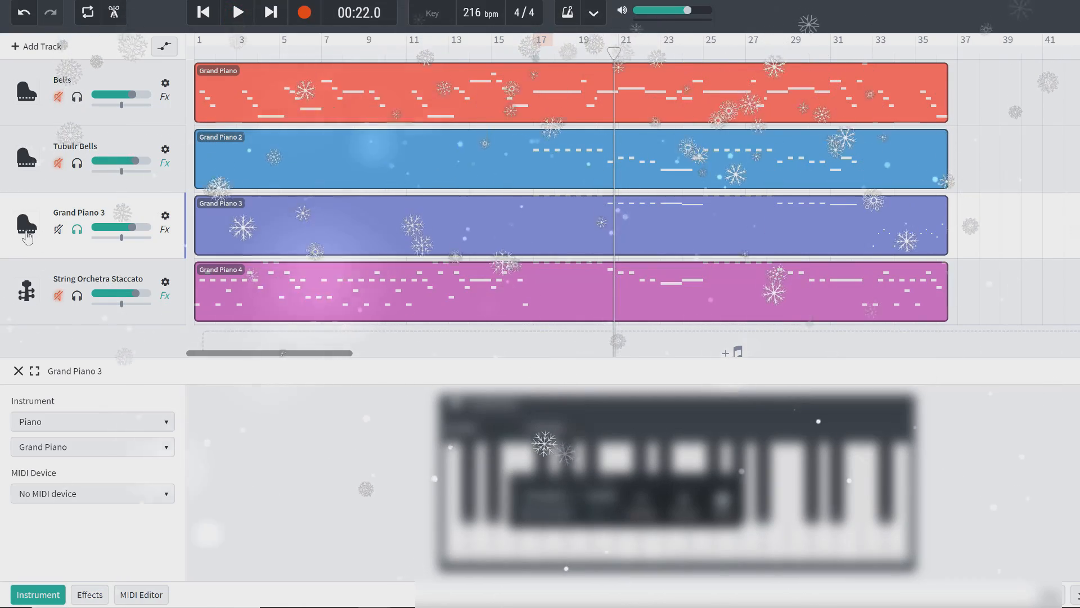
Step: Set the Grand Piano 3 track's instrument to Wind with the French Horn sound and preview it from around bar 17
{"action": "left_click", "coordinate": [35, 426]}
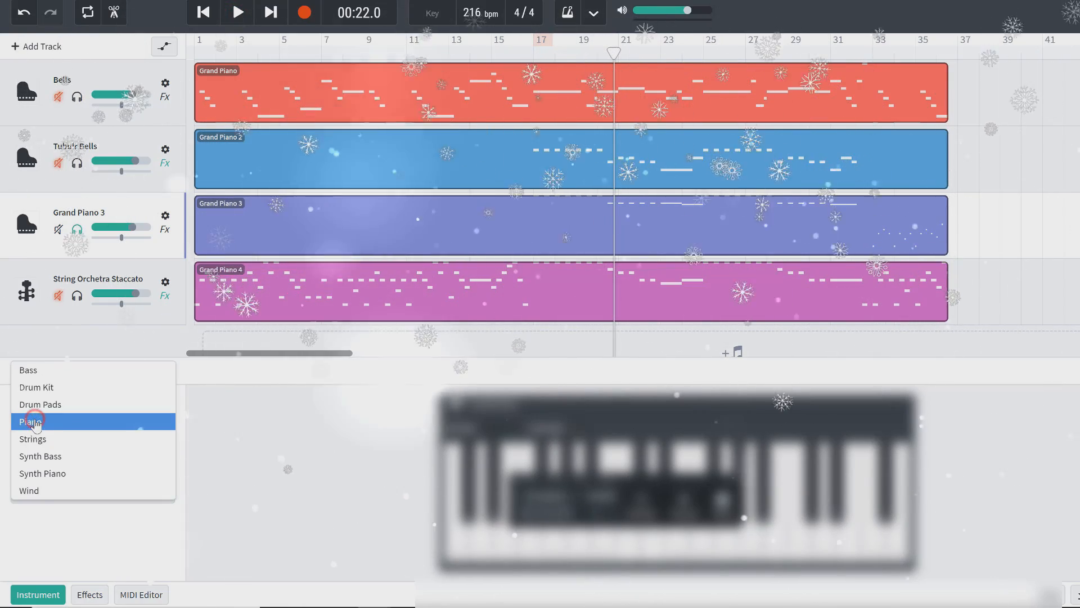
{"action": "left_click", "coordinate": [51, 491]}
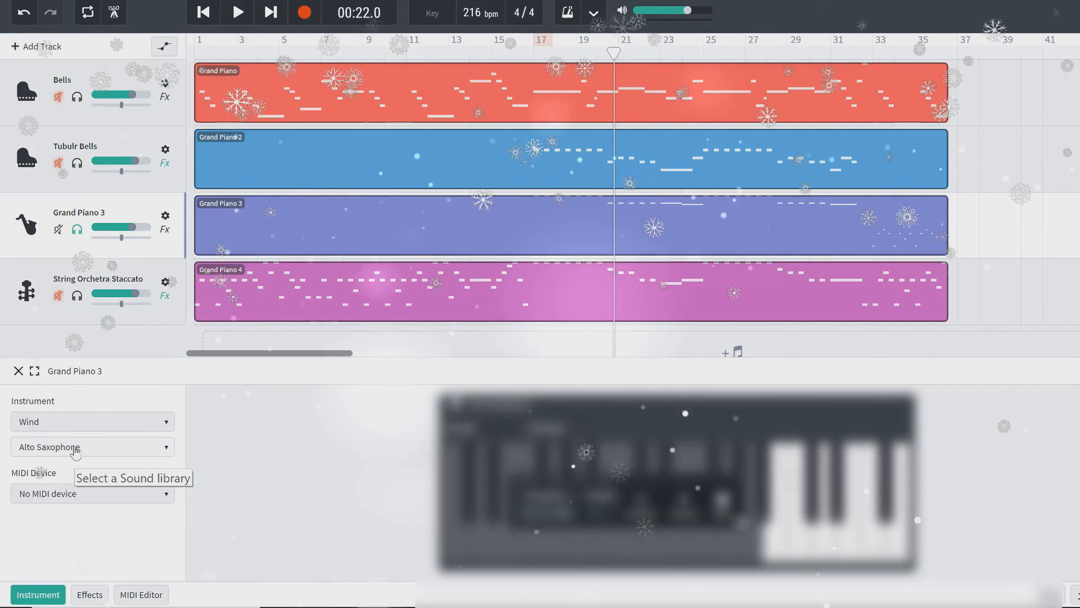
{"action": "left_click", "coordinate": [75, 448]}
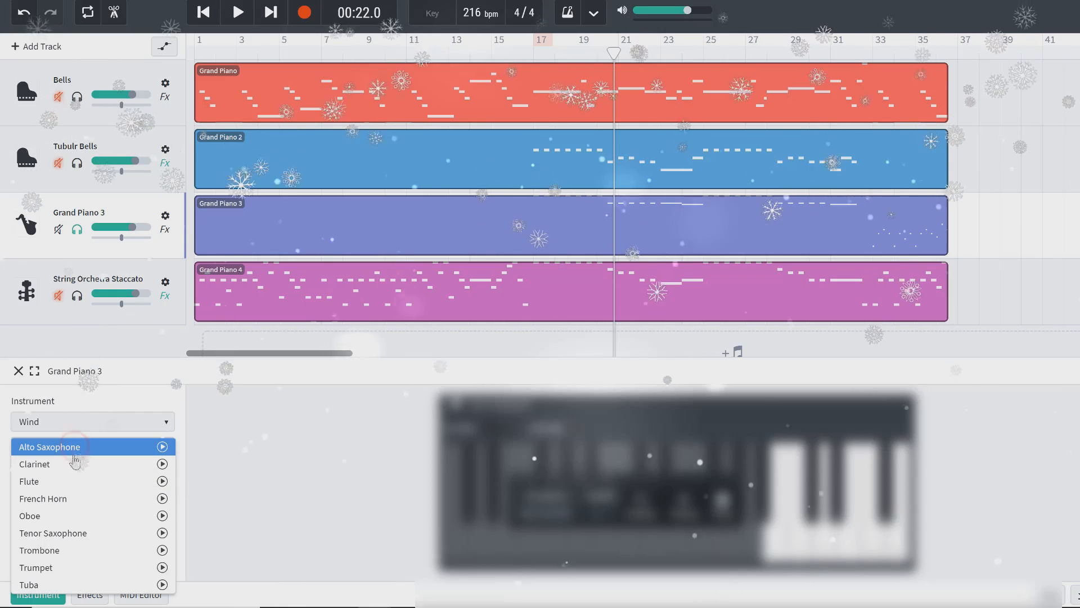
{"action": "left_click", "coordinate": [63, 501]}
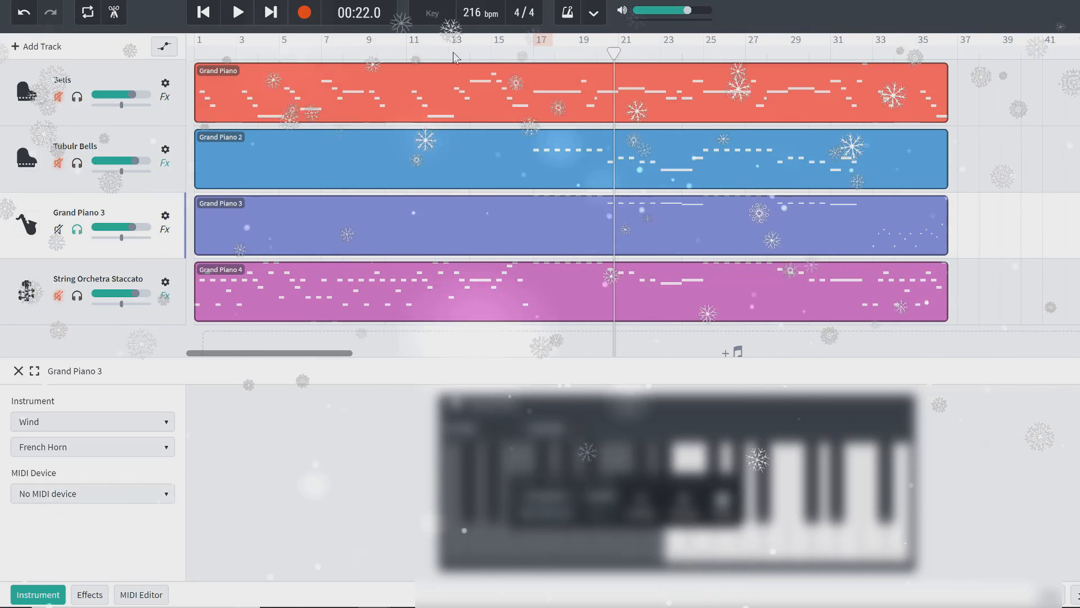
{"action": "left_click", "coordinate": [529, 53]}
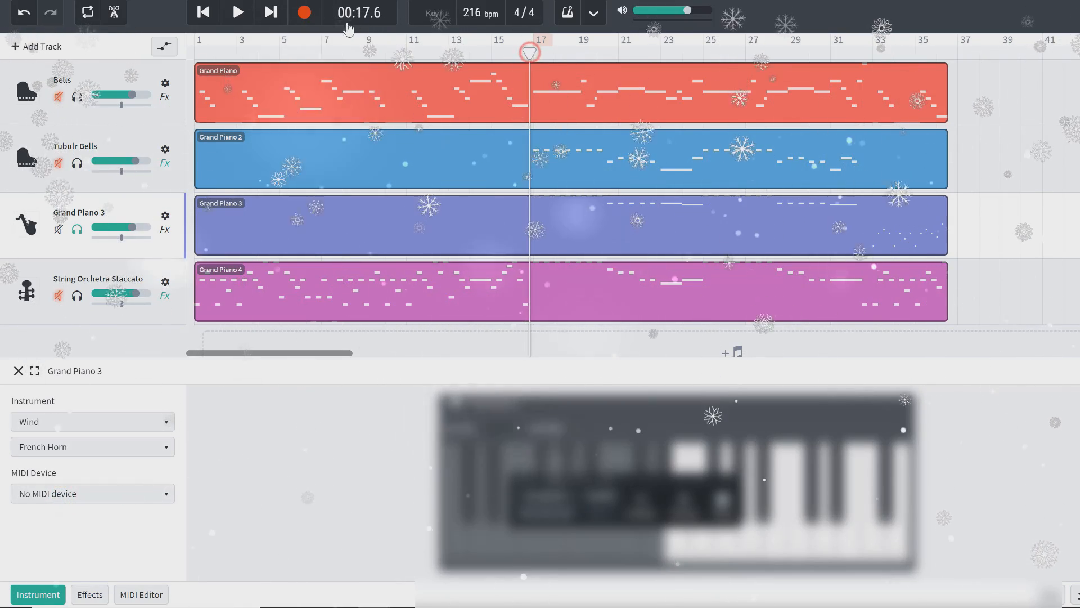
{"action": "left_click", "coordinate": [242, 22]}
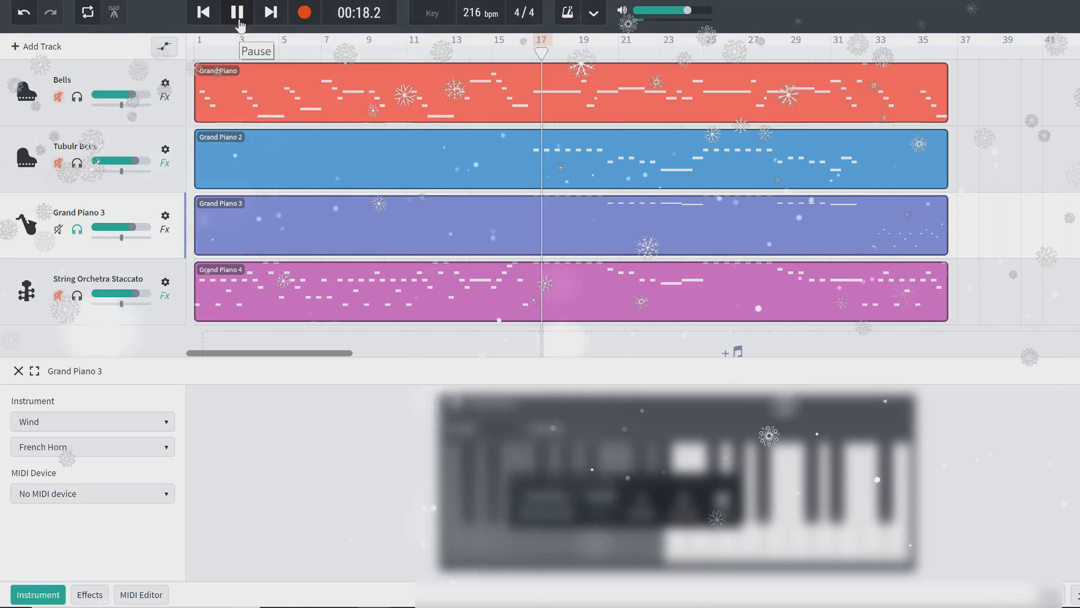
Step: Stop the French Horn preview and rename the Grand Piano 3 track as French Horn
{"action": "mouse_move", "coordinate": [139, 232]}
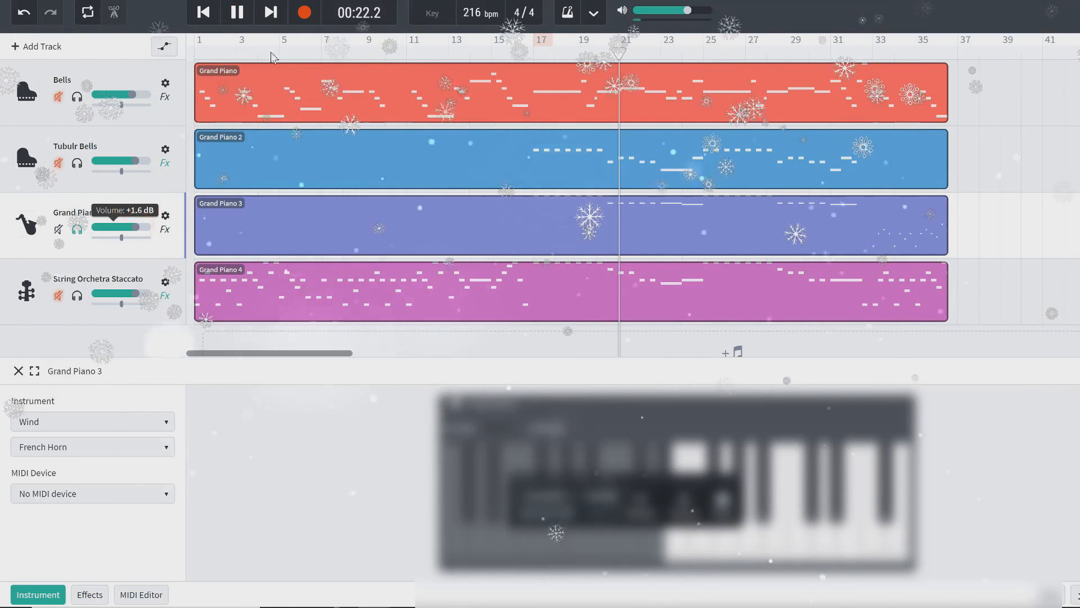
{"action": "left_click", "coordinate": [239, 14]}
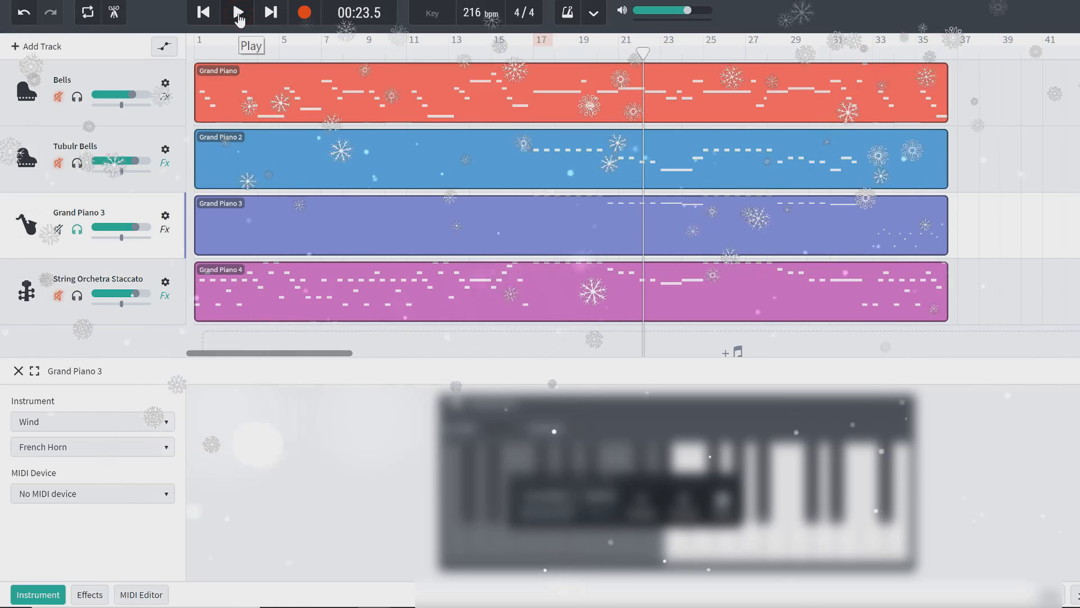
{"action": "left_click", "coordinate": [165, 229]}
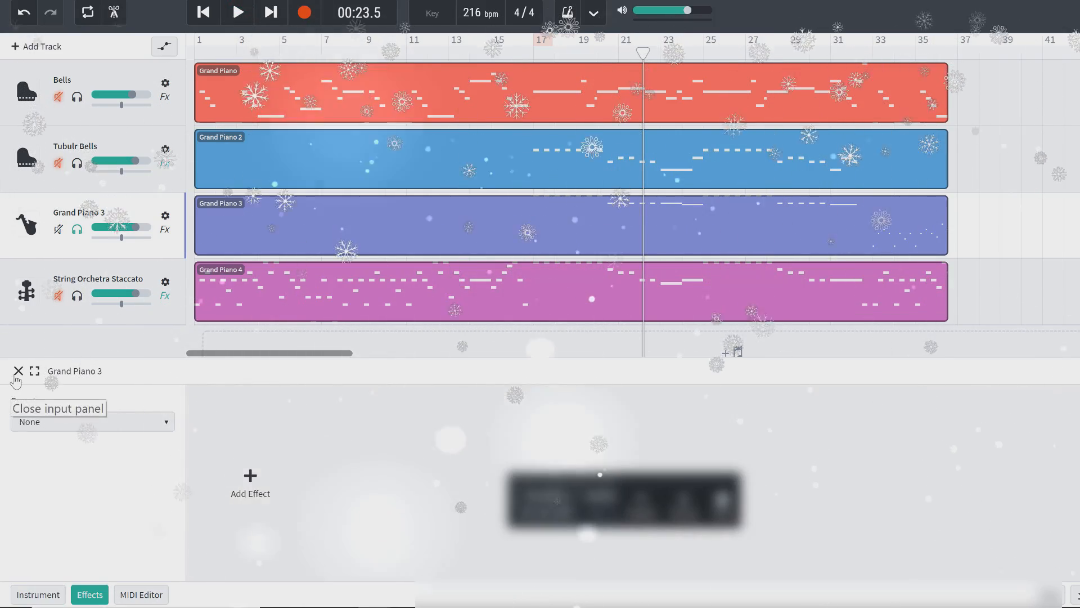
{"action": "left_click", "coordinate": [17, 373]}
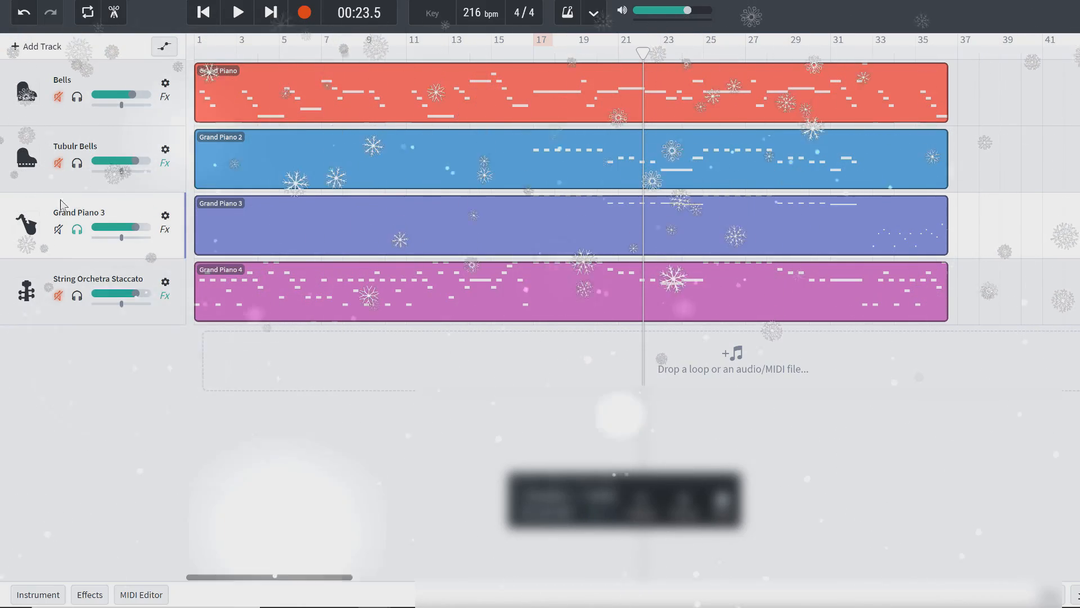
{"action": "double_click", "coordinate": [78, 211]}
{"action": "type", "text": "French Horn"}
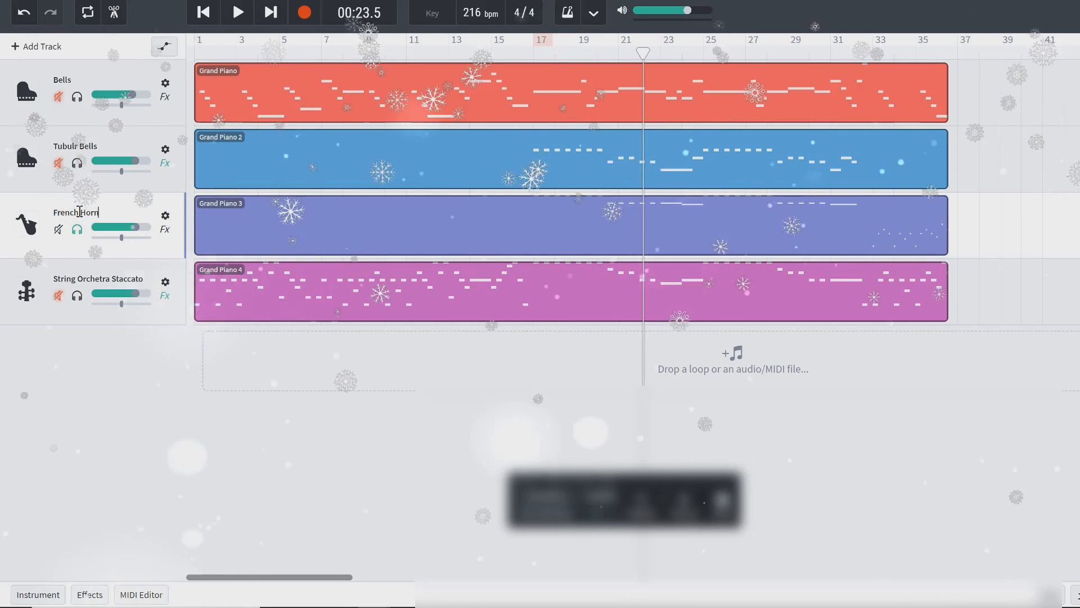
Step: Add the Space Maker reverb with Medium Ambience and the ADV Studio Compressor to the French Horn track
{"action": "left_click", "coordinate": [167, 230]}
{"action": "left_click", "coordinate": [185, 319]}
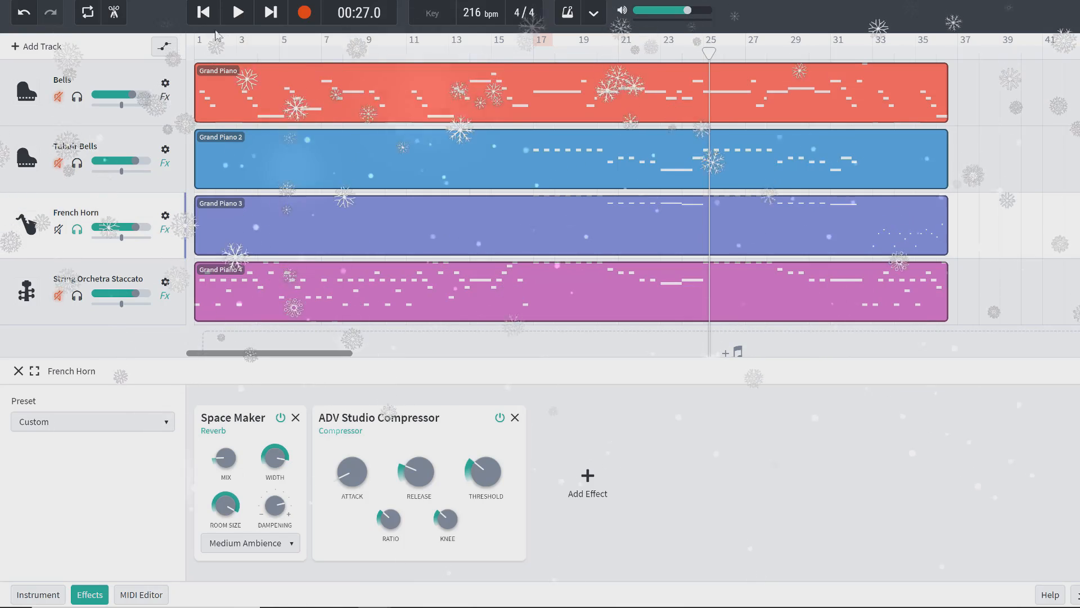
Step: Solo the Tubulr Bells, Bells and String Orchetra Staccato tracks alongside French Horn and play the arrangement from the start
{"action": "left_click", "coordinate": [203, 13]}
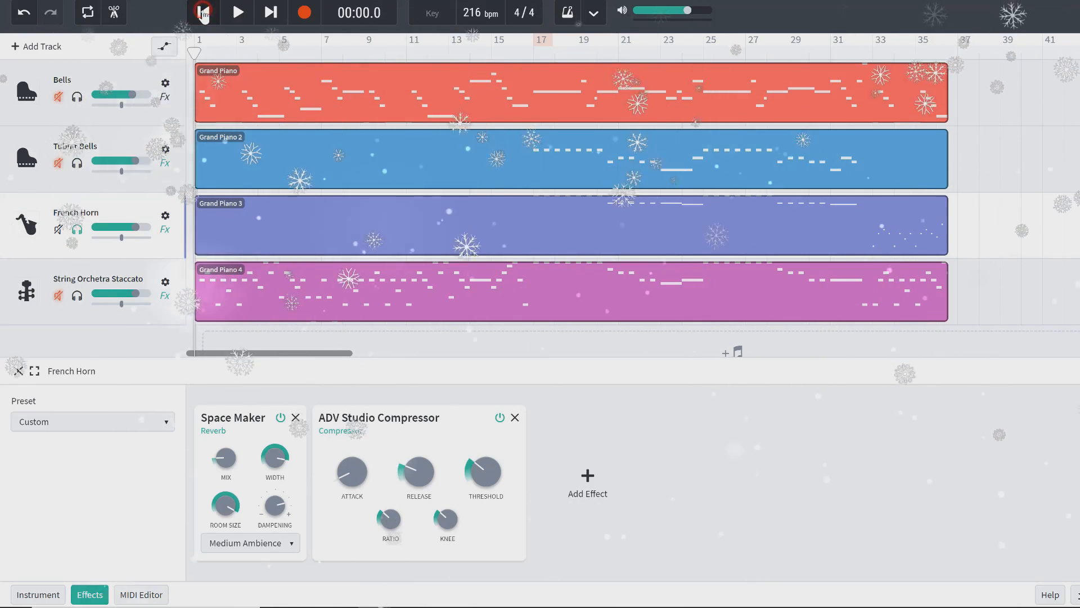
{"action": "left_click", "coordinate": [77, 163]}
{"action": "left_click", "coordinate": [77, 97]}
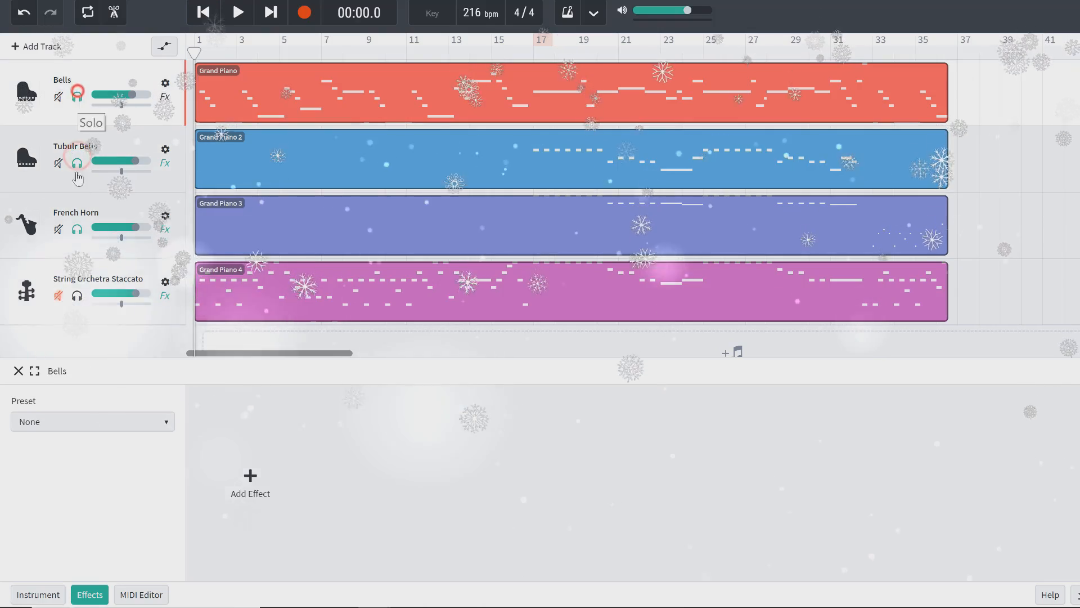
{"action": "left_click", "coordinate": [77, 294]}
{"action": "left_click", "coordinate": [209, 12]}
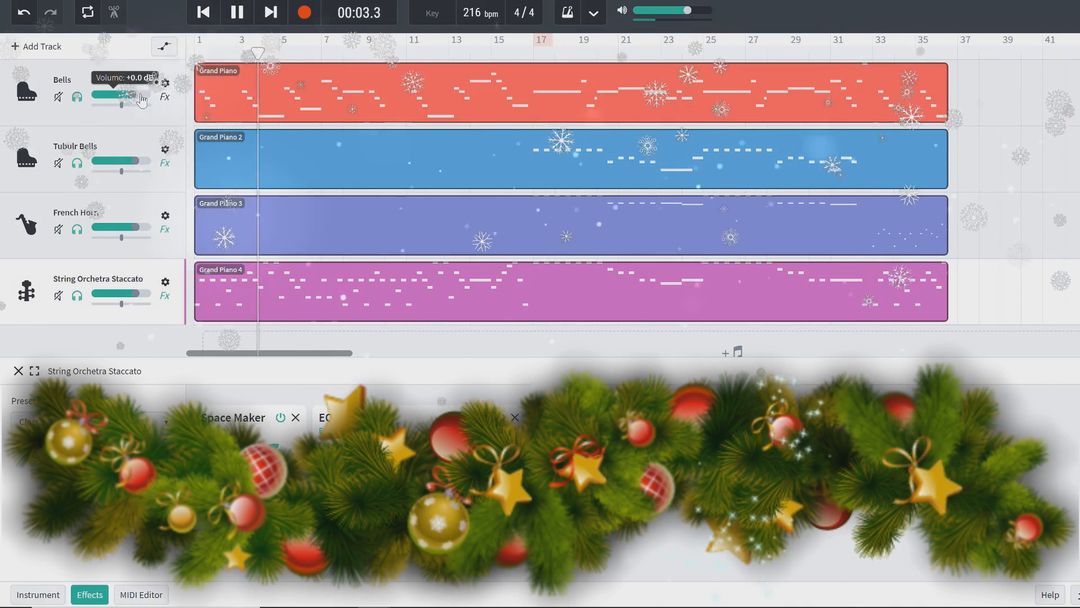
Step: Raise the Bells track's volume slightly while listening to all four tracks play together
{"action": "left_click", "coordinate": [141, 95]}
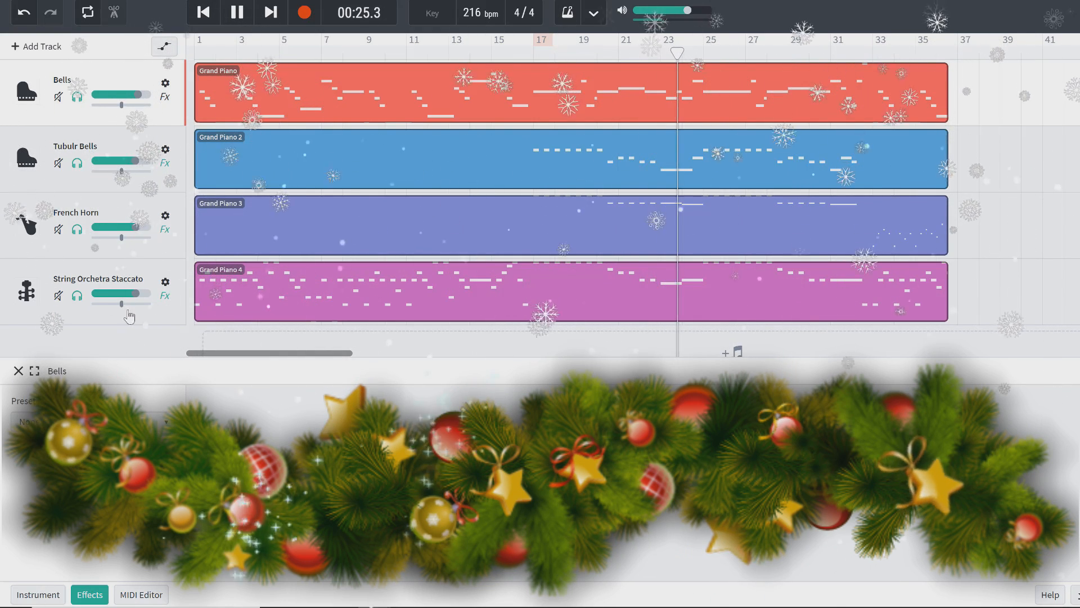
{"action": "mouse_move", "coordinate": [130, 313]}
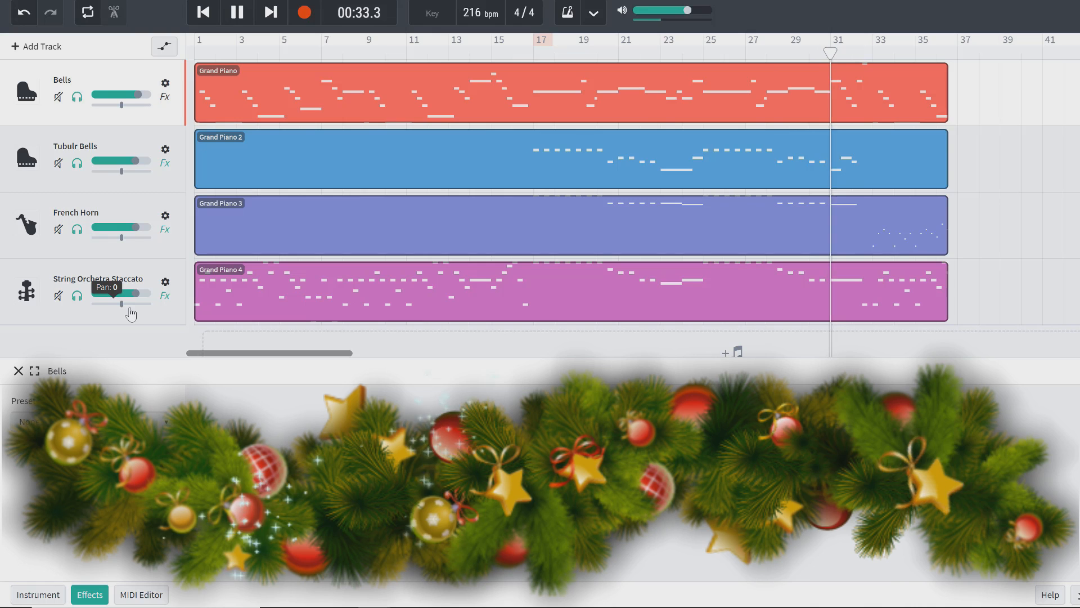
{"action": "key", "text": "space"}
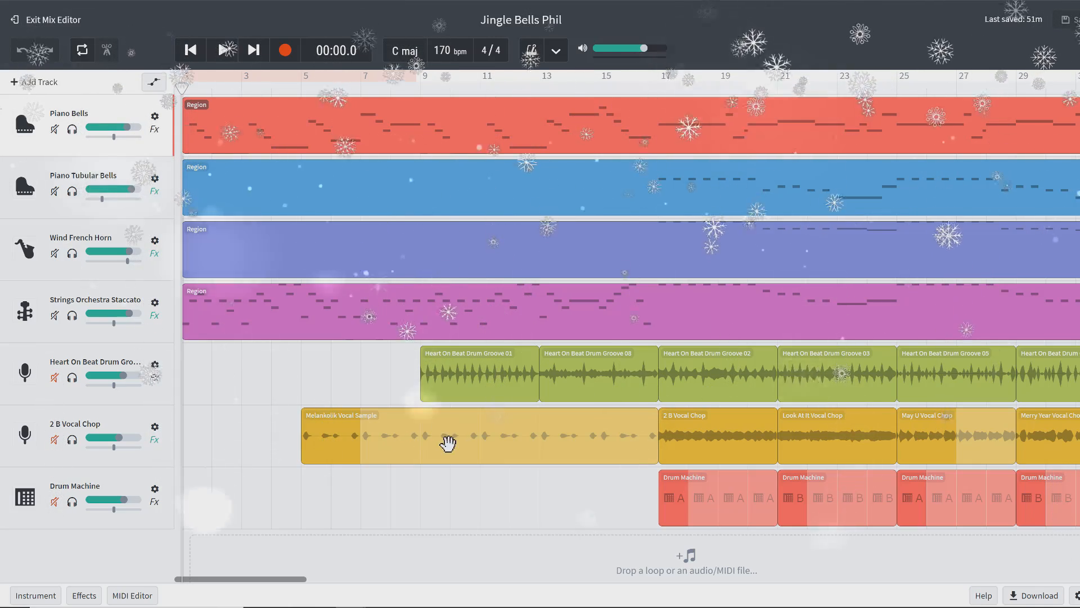
Step: In the Jingle Bells Phil project, unmute the drum groove, vocal chop and Drum Machine tracks and play from the start
{"action": "left_click", "coordinate": [55, 501]}
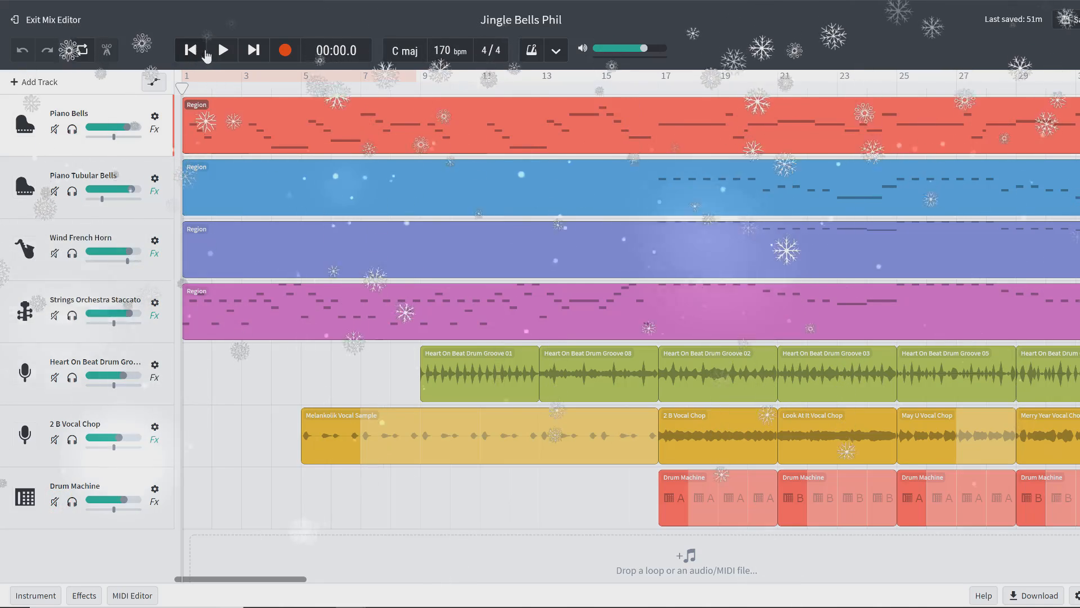
{"action": "left_click", "coordinate": [222, 52]}
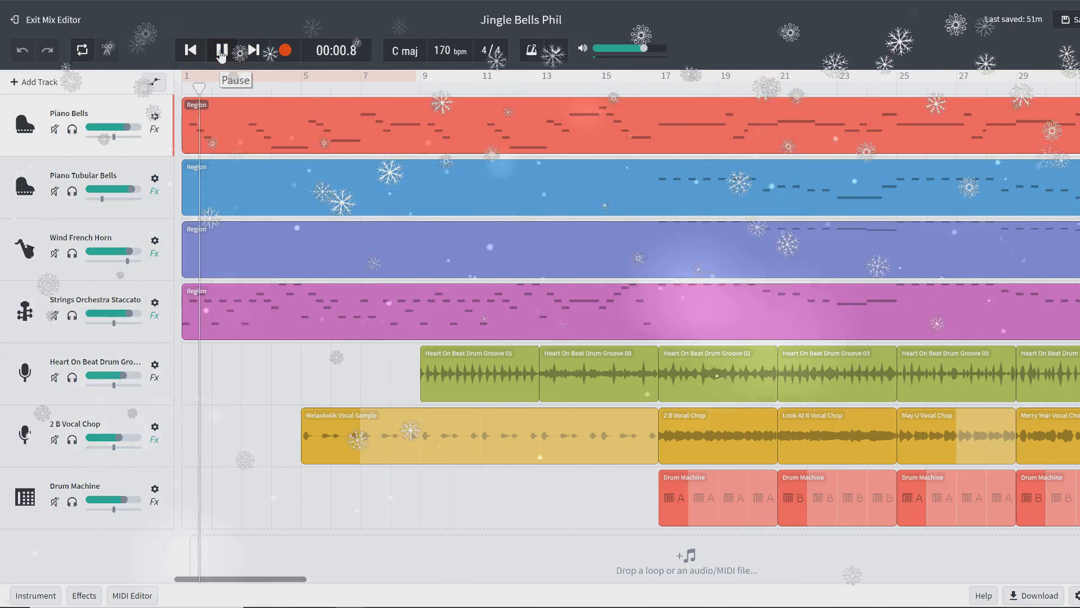